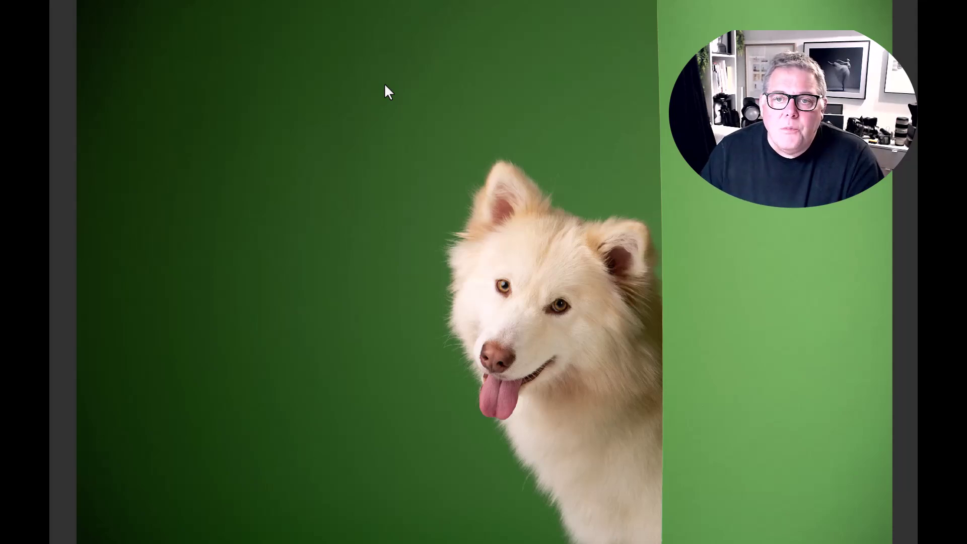
Step: Leave the full-screen preview and select the 09_YAT_050325.CR2 dog-on-green thumbnail
scroll(503, 129, up, 5)
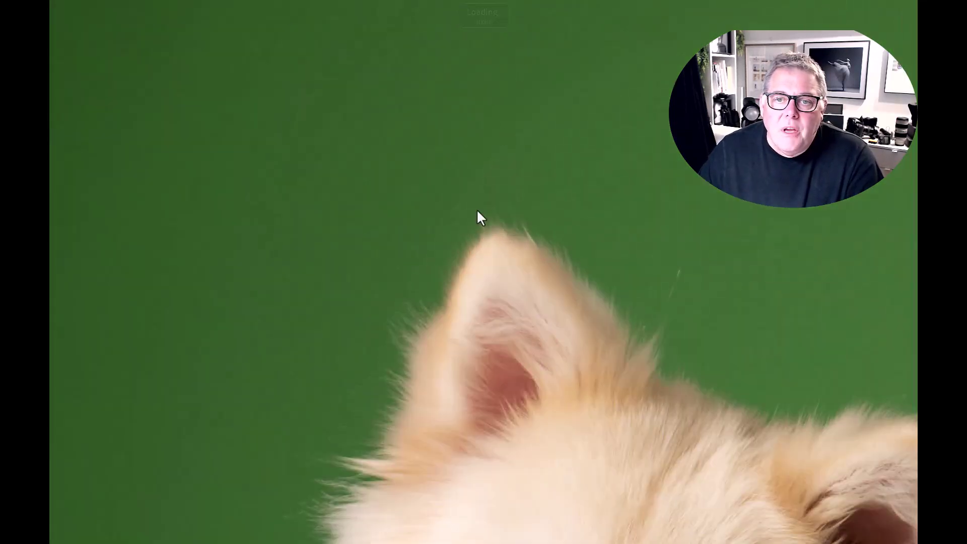
scroll(488, 263, down, 5)
key(space)
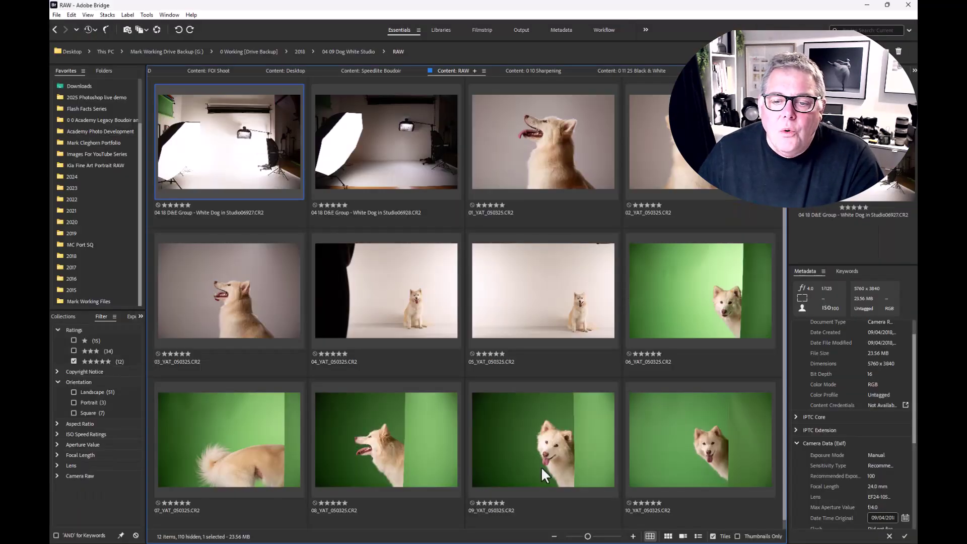
click(540, 467)
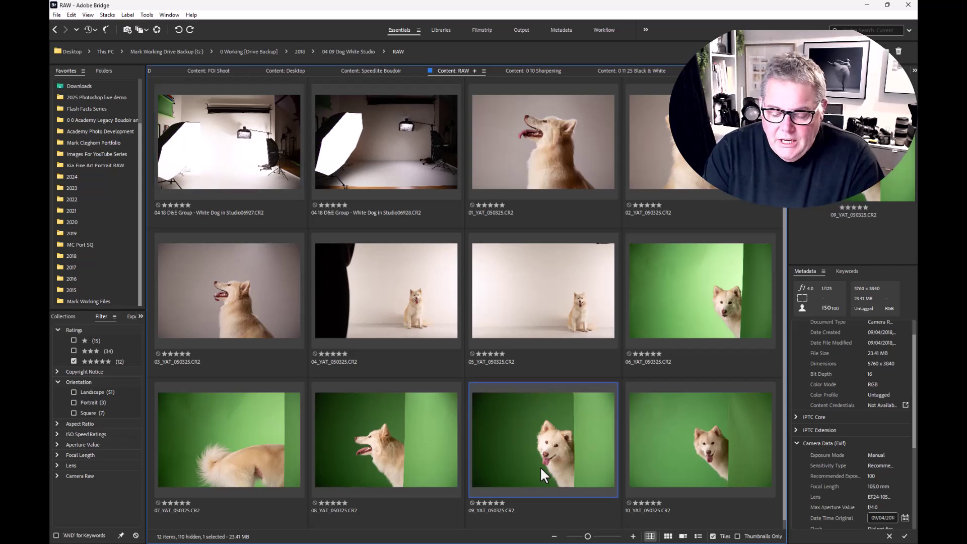
Step: Open the photo in Camera Raw, set Contrast to +8 and Blacks to -8, and view at 100%
key(ctrl+r)
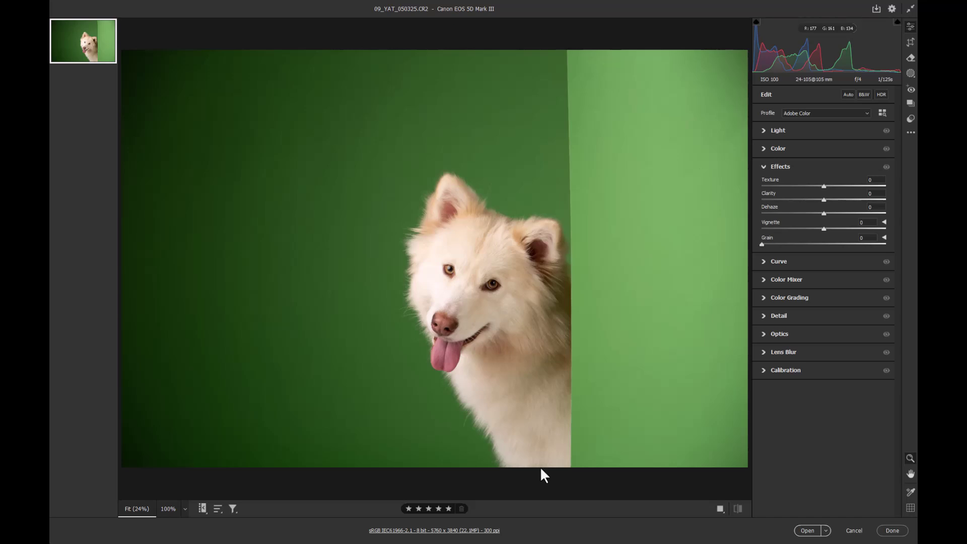
click(764, 130)
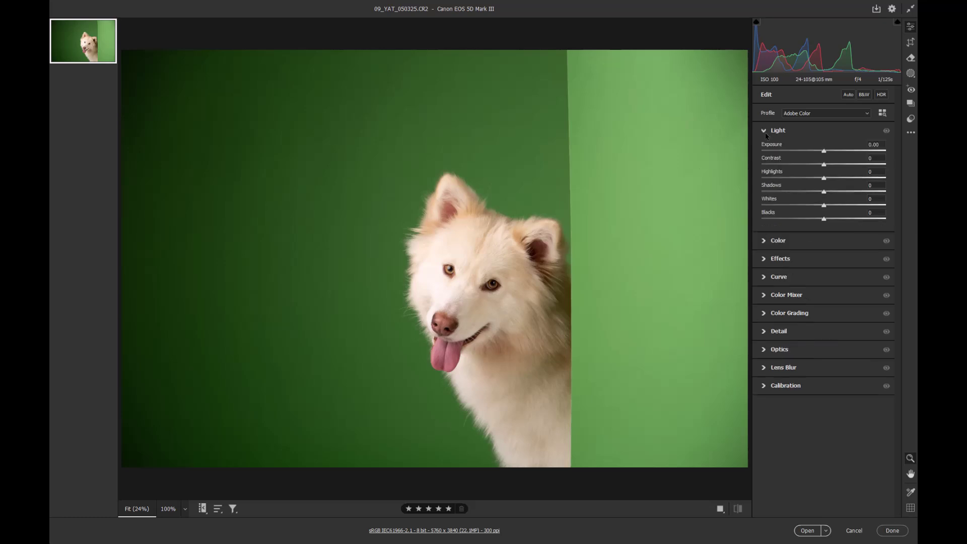
click(870, 158)
text(8)
click(860, 213)
text(-8)
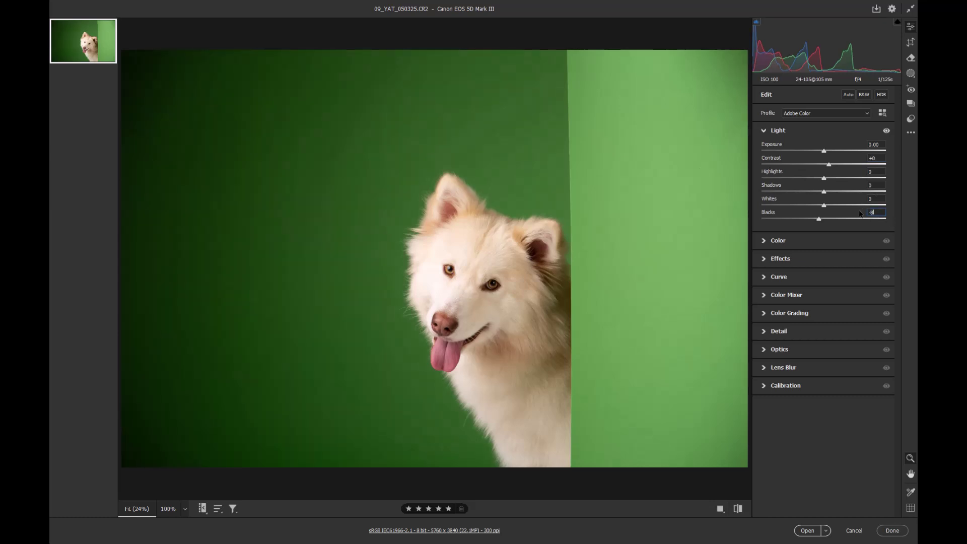
click(476, 41)
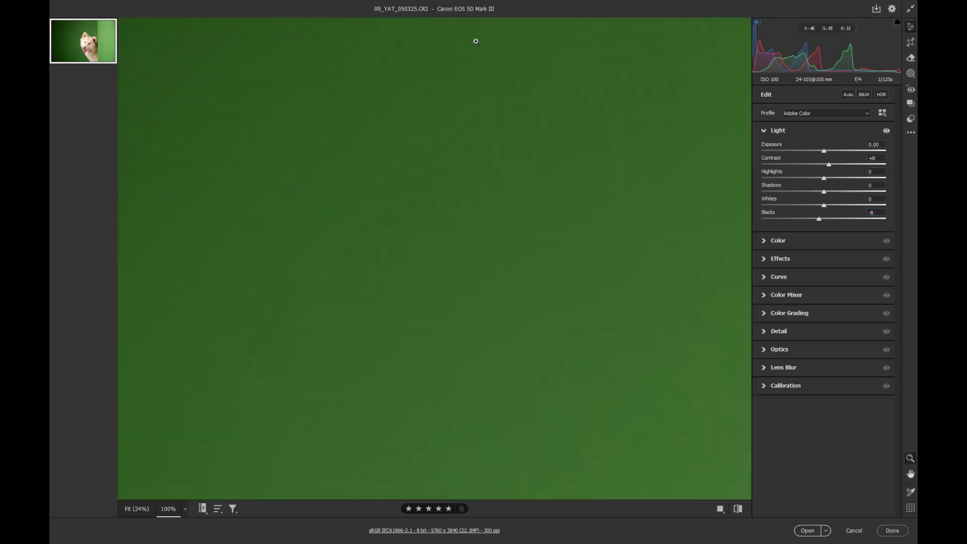
Step: Crop to the 4 x 5 / 8 x 10 ratio, tightening and repositioning the frame around the dog
click(475, 41)
key(c)
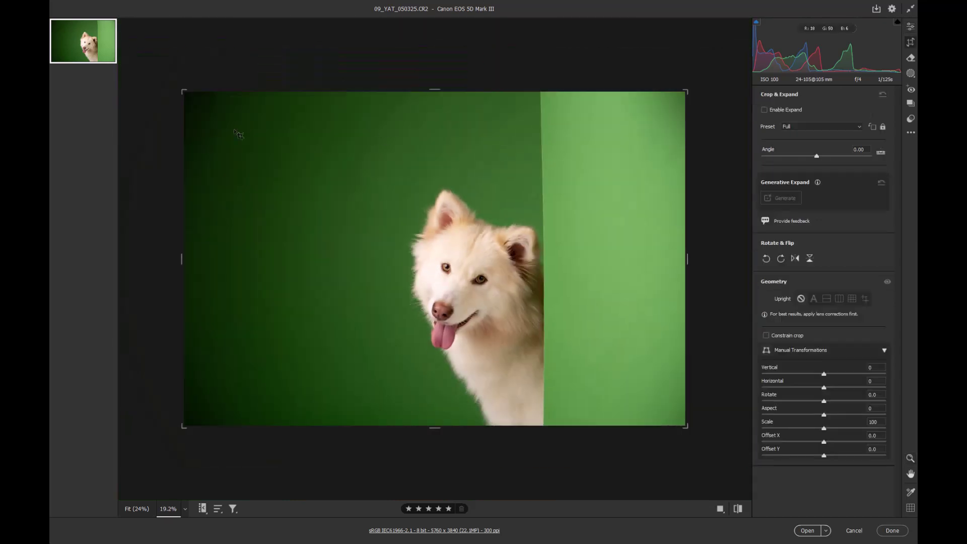
click(810, 126)
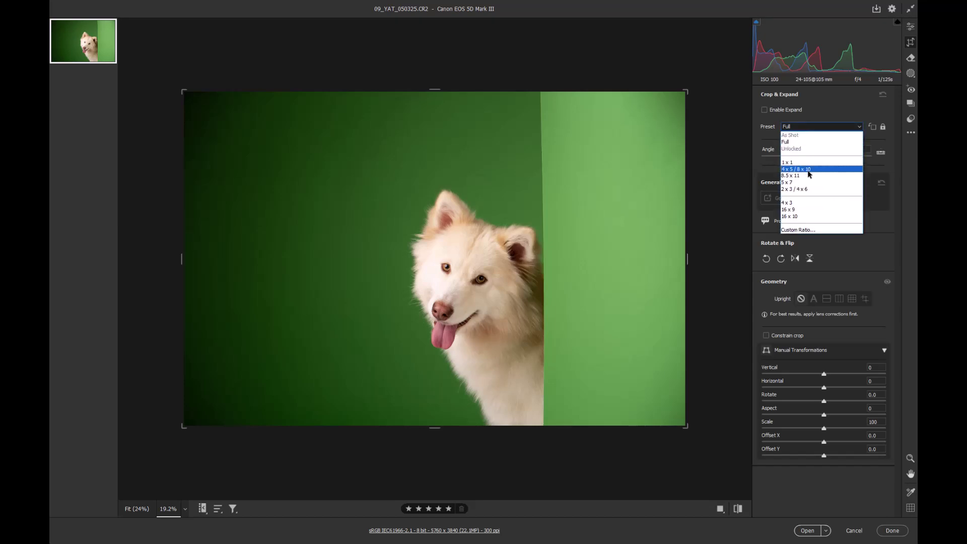
click(807, 170)
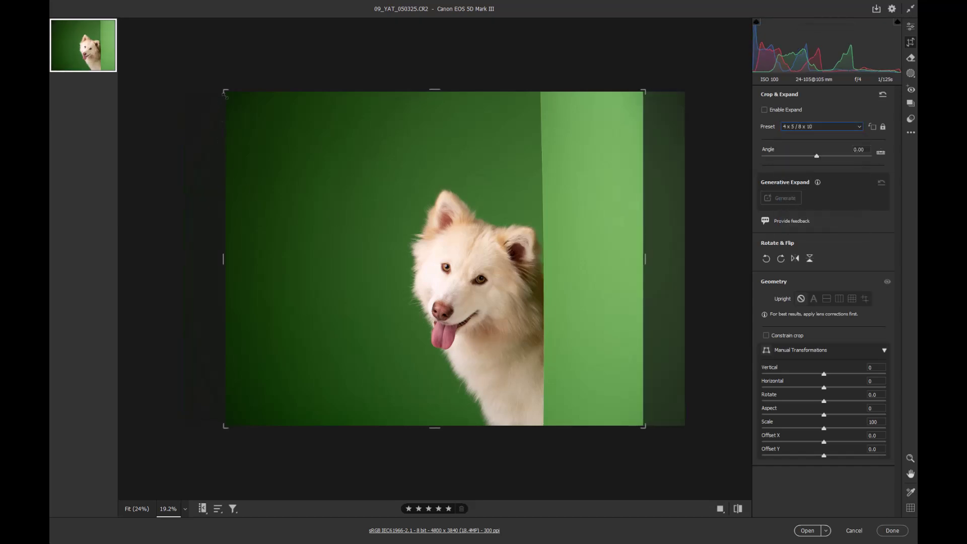
drag(225, 94, 258, 117)
drag(402, 222, 419, 223)
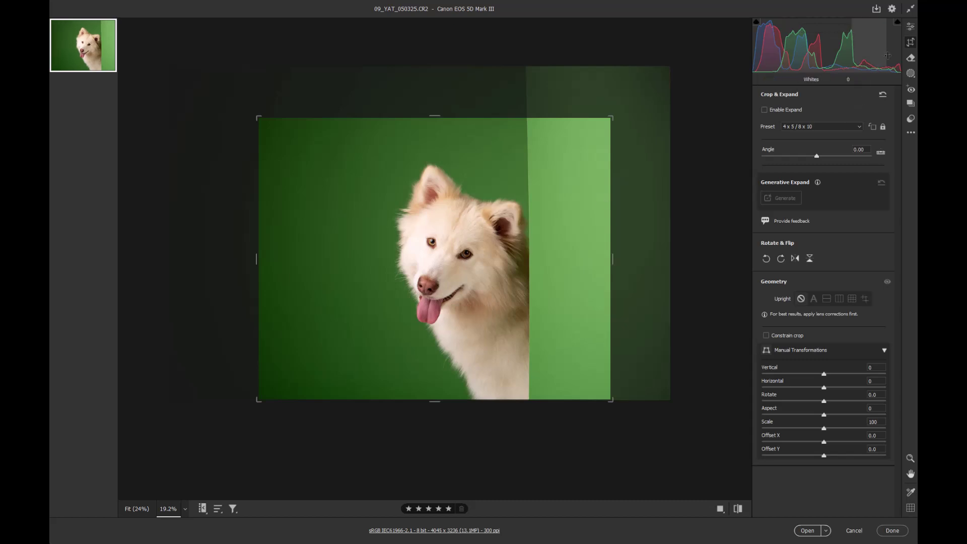
key(Return)
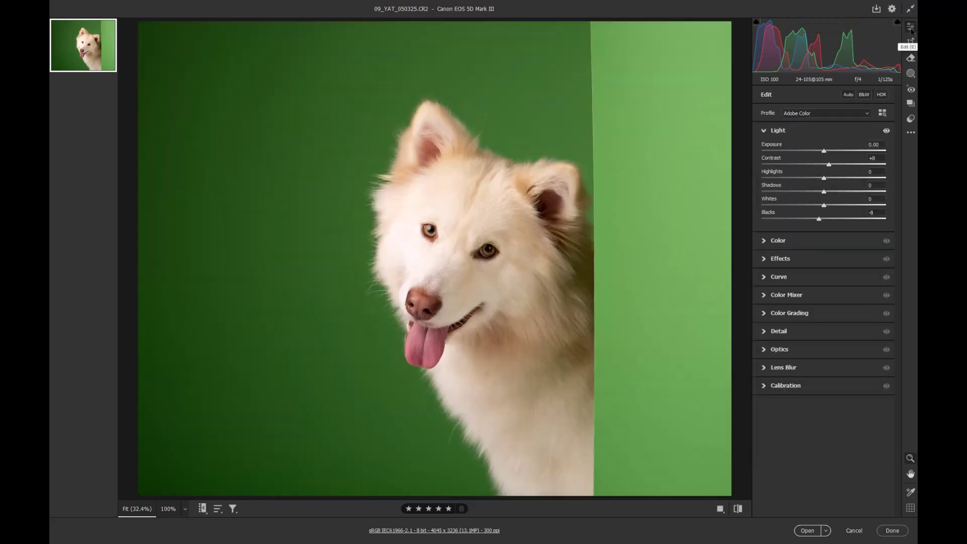
Step: Raise the whole photo's Texture in the Effects panel to +34
click(764, 258)
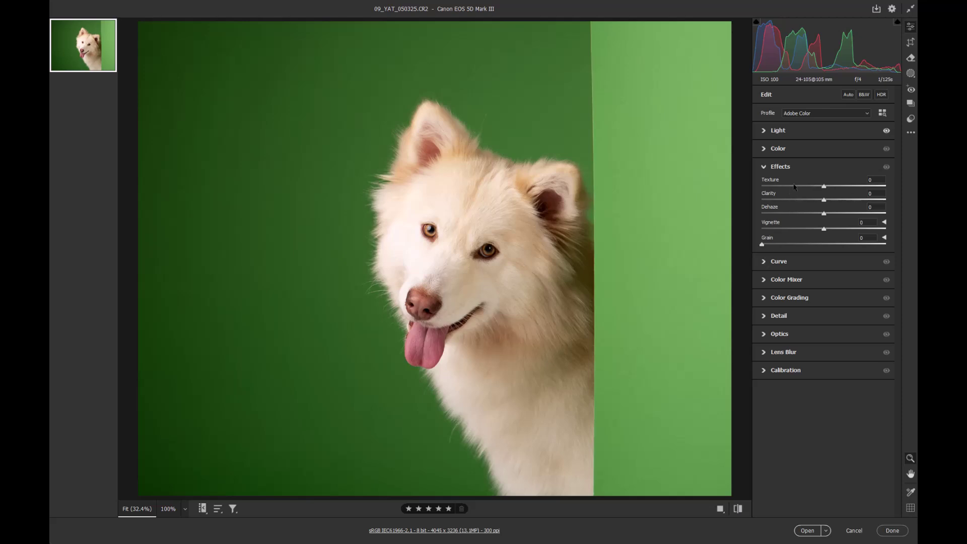
drag(826, 189, 843, 190)
drag(842, 190, 846, 187)
mouse_move(758, 262)
Step: Start a new Brush mask and shrink the brush to size 12
click(910, 74)
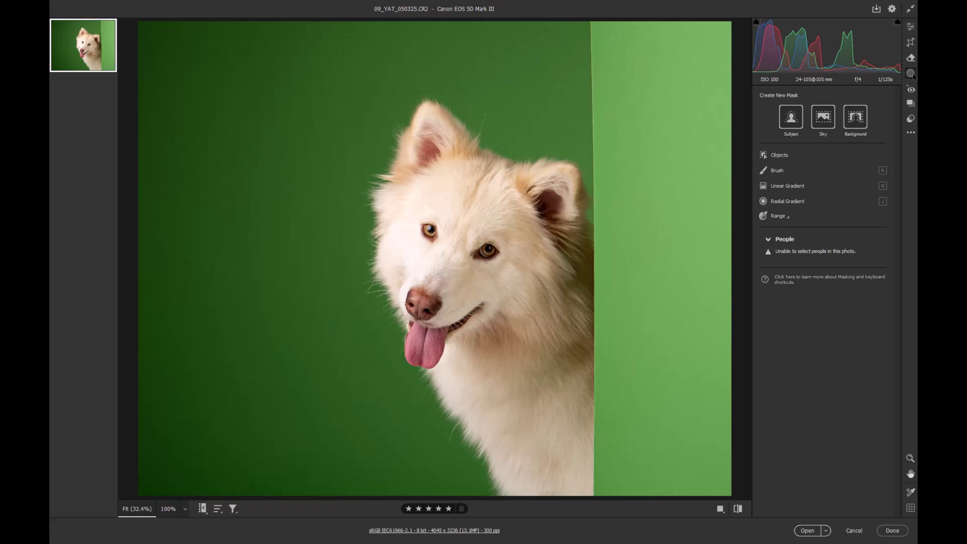
click(777, 170)
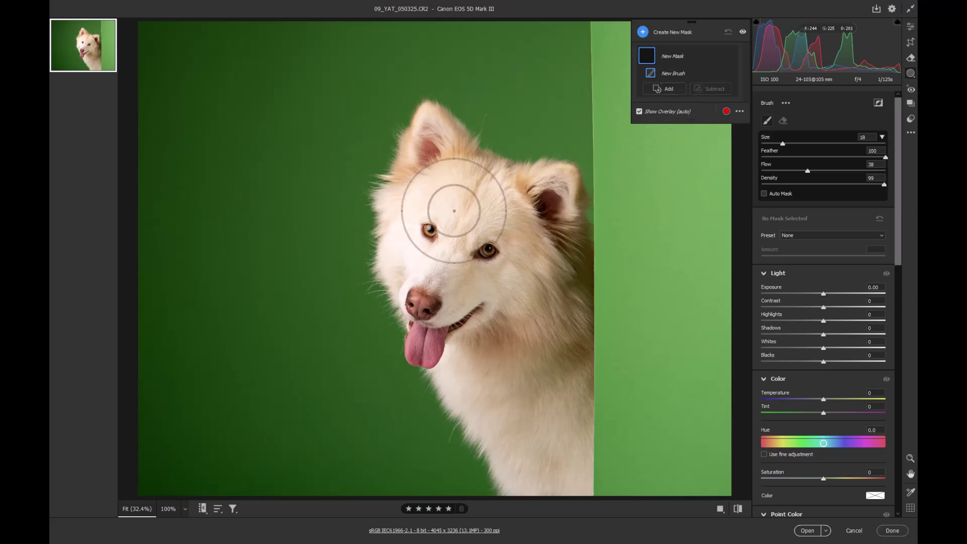
key(bracketleft)
key(bracketleft)
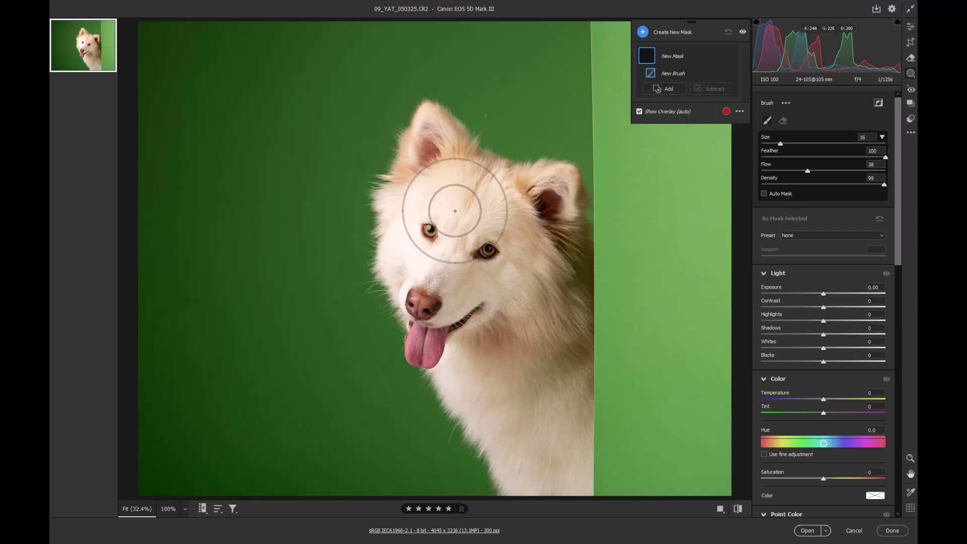
key(bracketleft)
key(bracketleft)
key(bracketleft)
key(bracketleft)
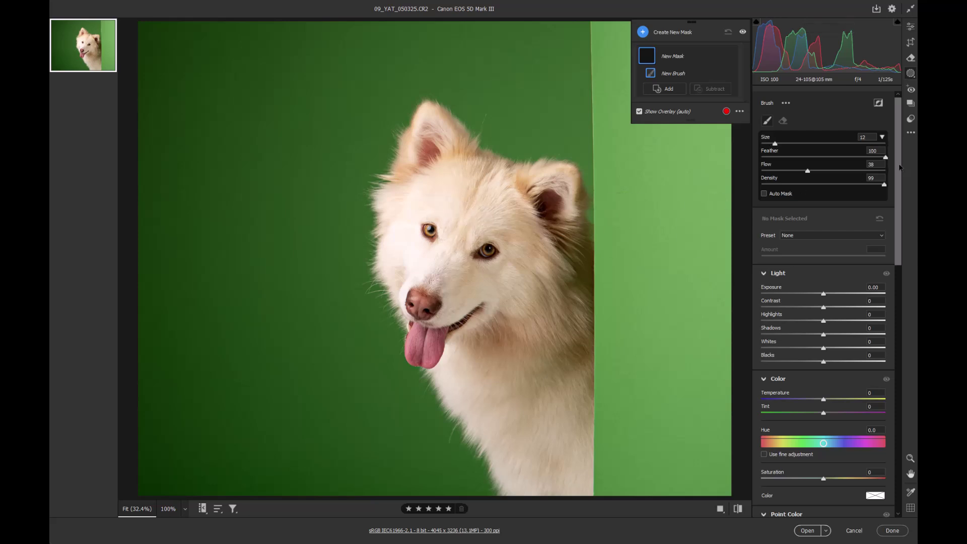
Step: Paint the brush mask over the dog's cheek, forehead and body fur
scroll(902, 227, down, 3)
scroll(902, 228, down, 7)
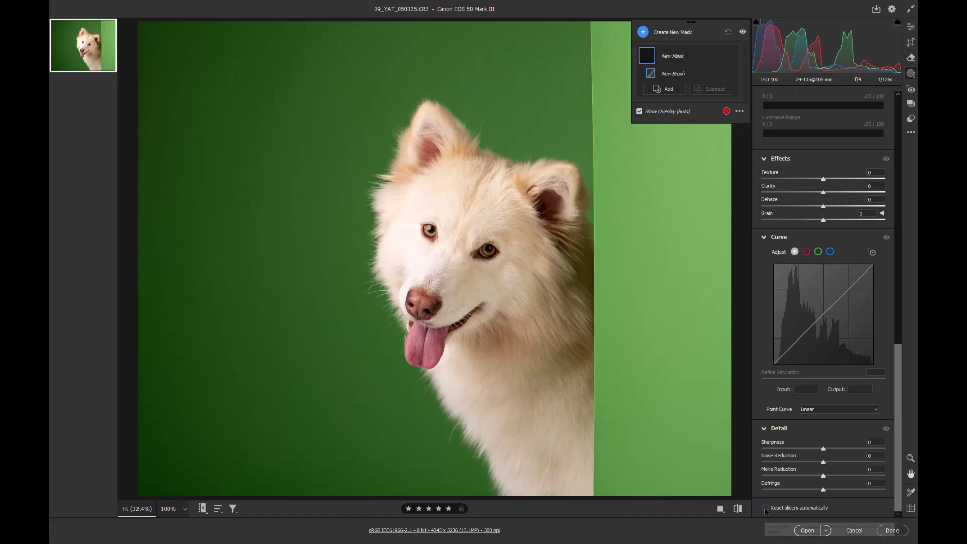
drag(899, 372, 904, 127)
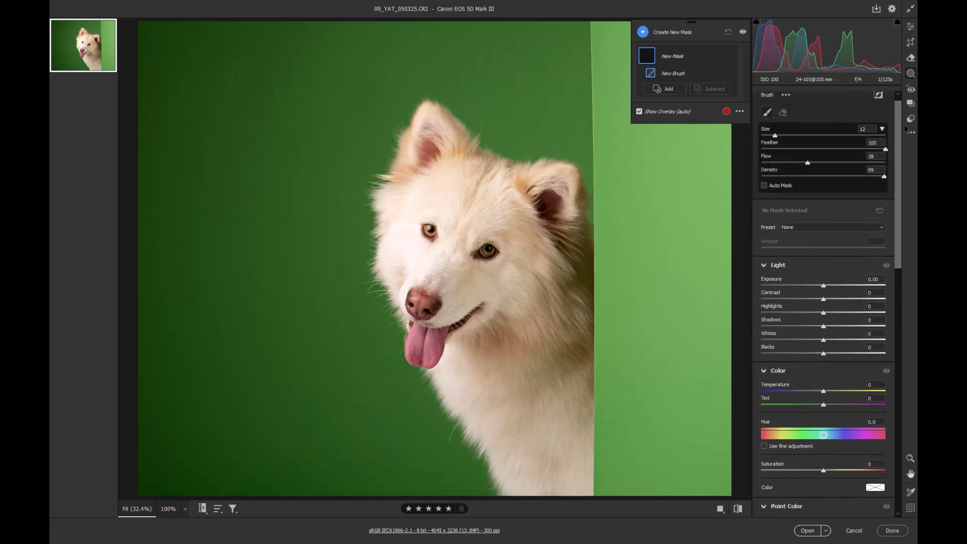
mouse_move(424, 258)
mouse_down()
mouse_move(407, 183)
mouse_move(420, 150)
mouse_move(541, 200)
mouse_move(549, 181)
mouse_move(562, 391)
mouse_move(541, 513)
mouse_move(555, 480)
mouse_move(484, 377)
mouse_move(477, 406)
mouse_move(424, 290)
mouse_move(413, 220)
mouse_move(424, 261)
mouse_move(433, 158)
mouse_move(506, 172)
mouse_move(520, 197)
mouse_move(576, 210)
mouse_move(552, 218)
mouse_move(536, 303)
mouse_move(562, 403)
mouse_move(559, 471)
mouse_move(566, 448)
mouse_up()
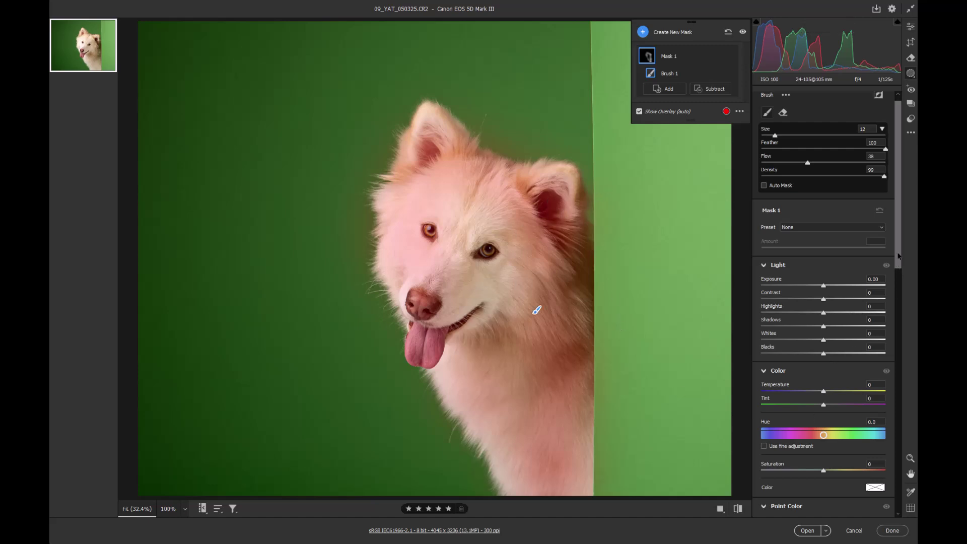
drag(899, 257, 901, 449)
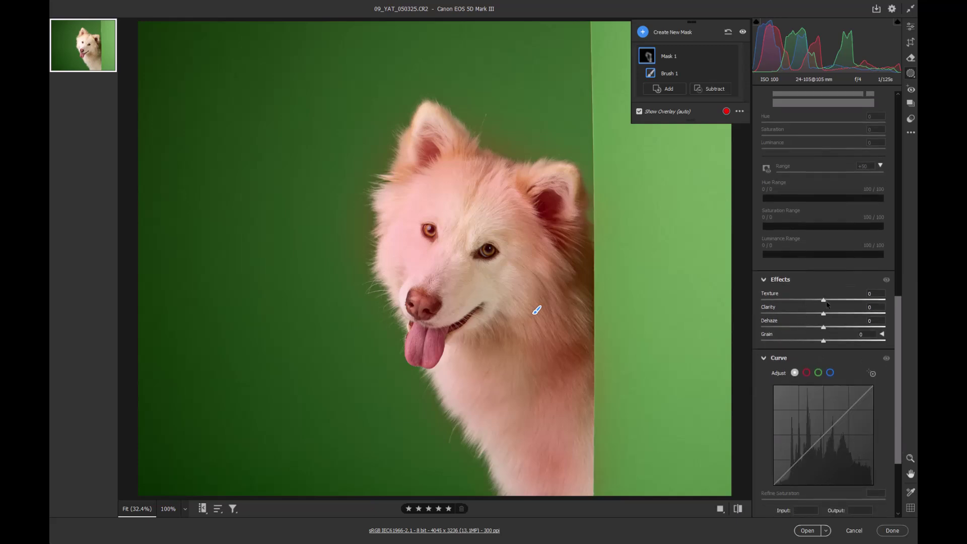
Step: Set Mask 1's Texture to +49 and show a side-by-side Before/After view
drag(823, 300, 855, 302)
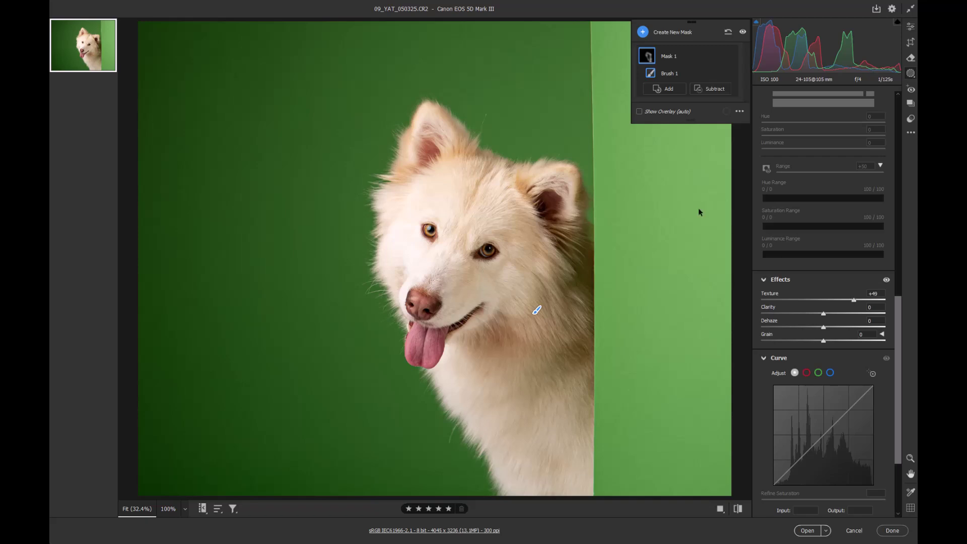
click(720, 509)
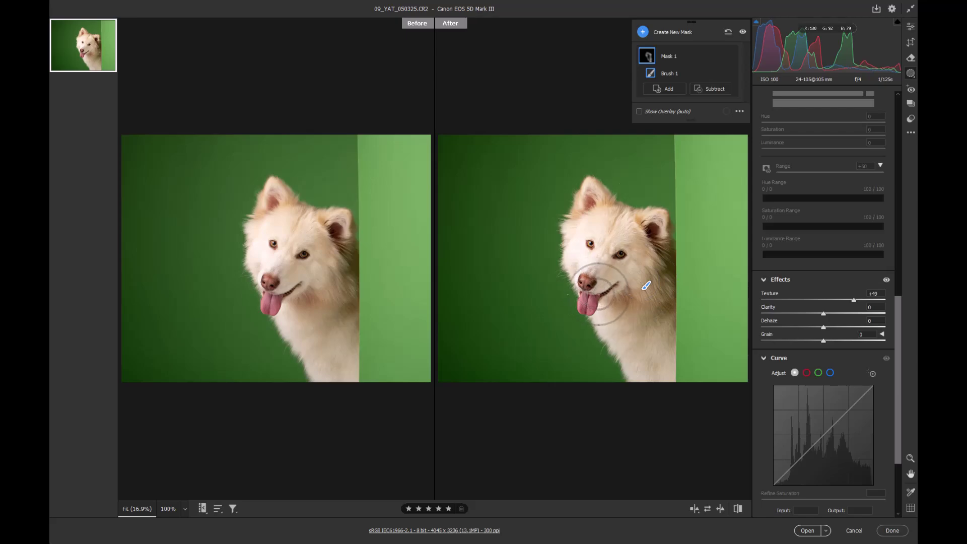
Step: Zoom the comparison to the eye and ear, raise mask Texture to +61, and click Done
key(ctrl+alt+0)
key(ctrl+equal)
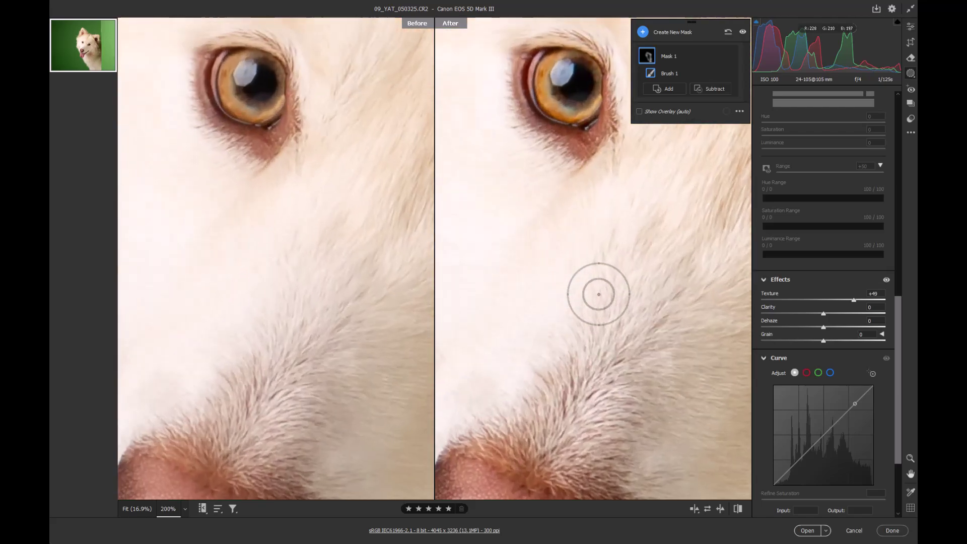
key(ctrl+minus)
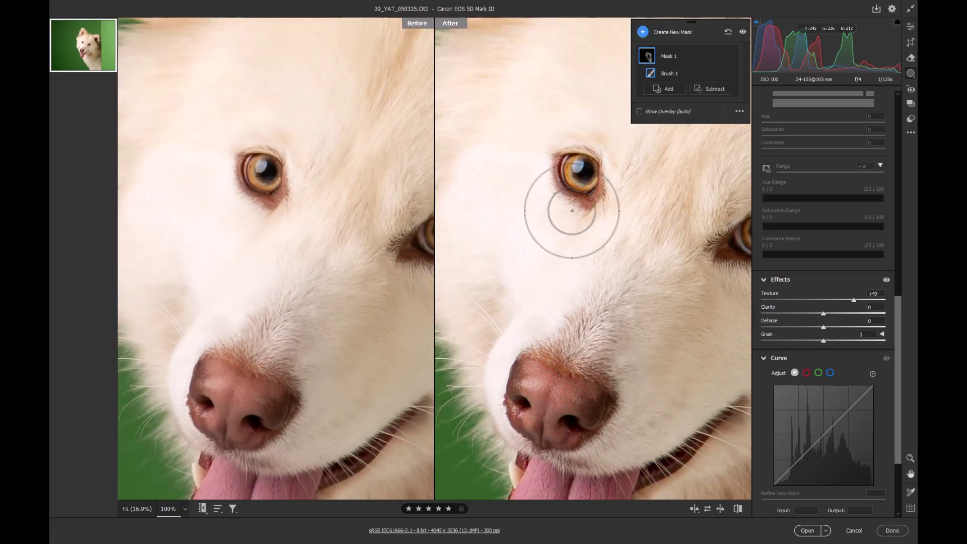
mouse_move(638, 306)
mouse_down()
mouse_move(524, 313)
mouse_move(492, 340)
mouse_up()
drag(620, 320, 589, 320)
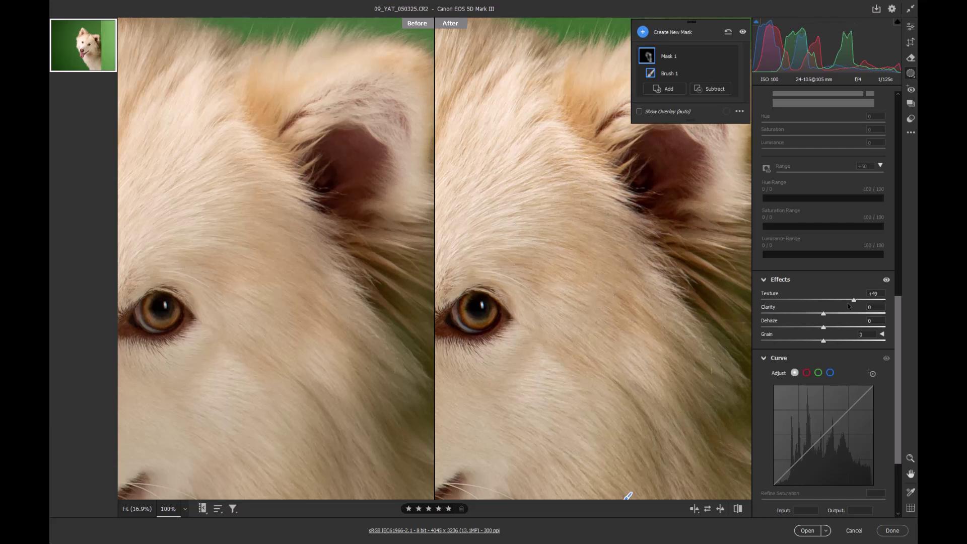
drag(855, 300, 862, 302)
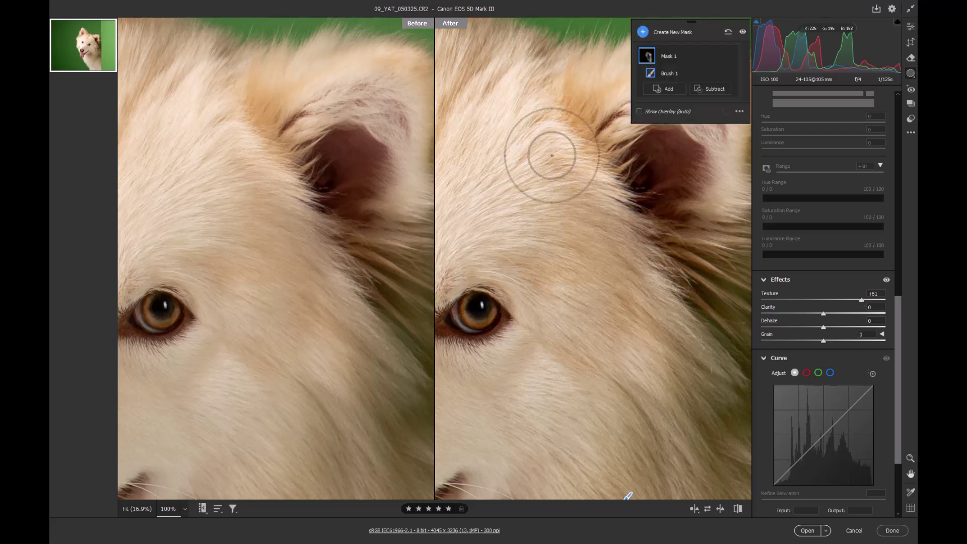
click(892, 531)
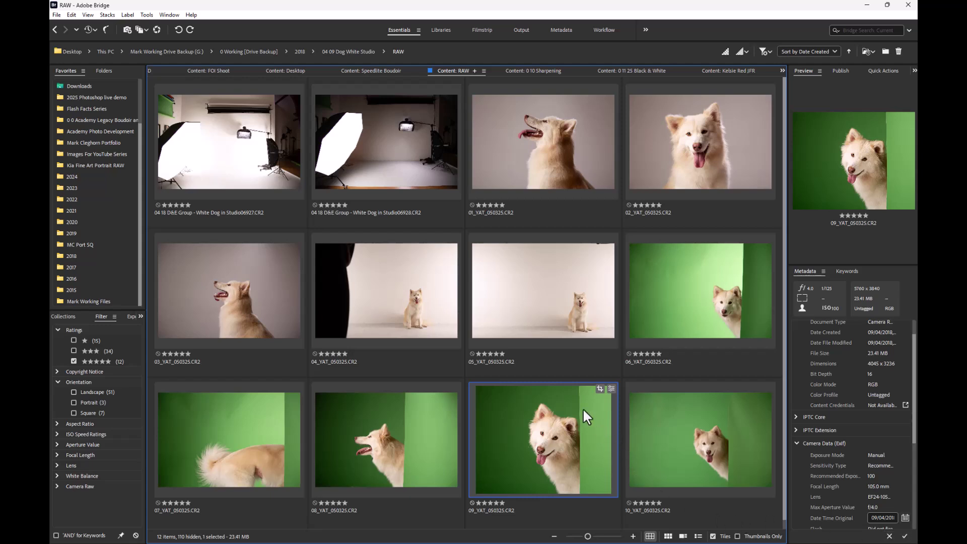
Step: Apply the Second label to 09_YAT and filter the view to No Labels
key(ctrl+7)
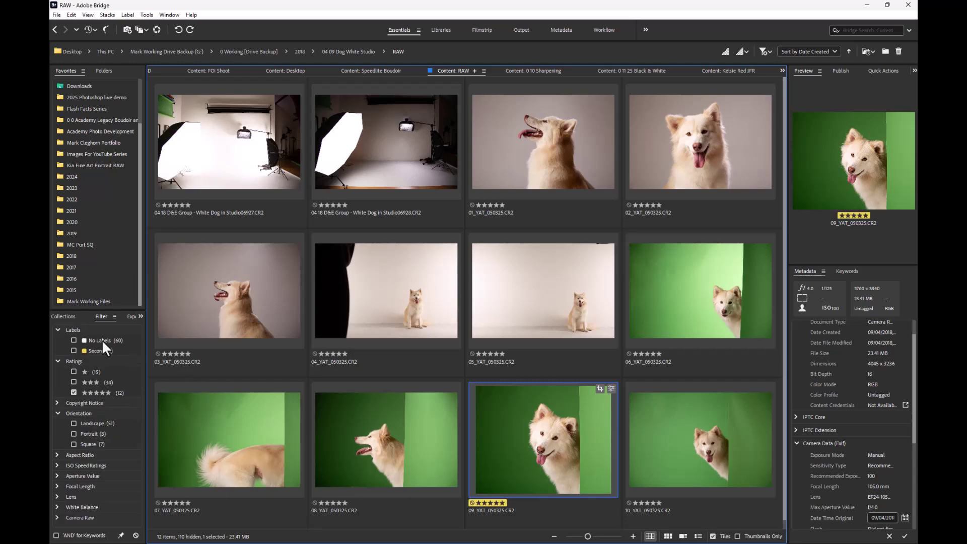
click(102, 340)
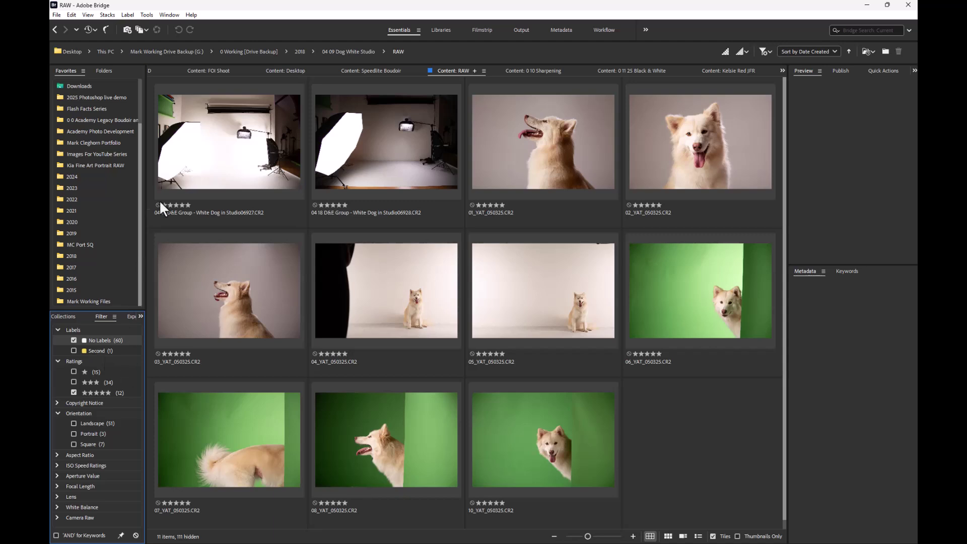
Step: Select the dog photos from 01_YAT through 10_YAT_050325.CR2 together
click(234, 175)
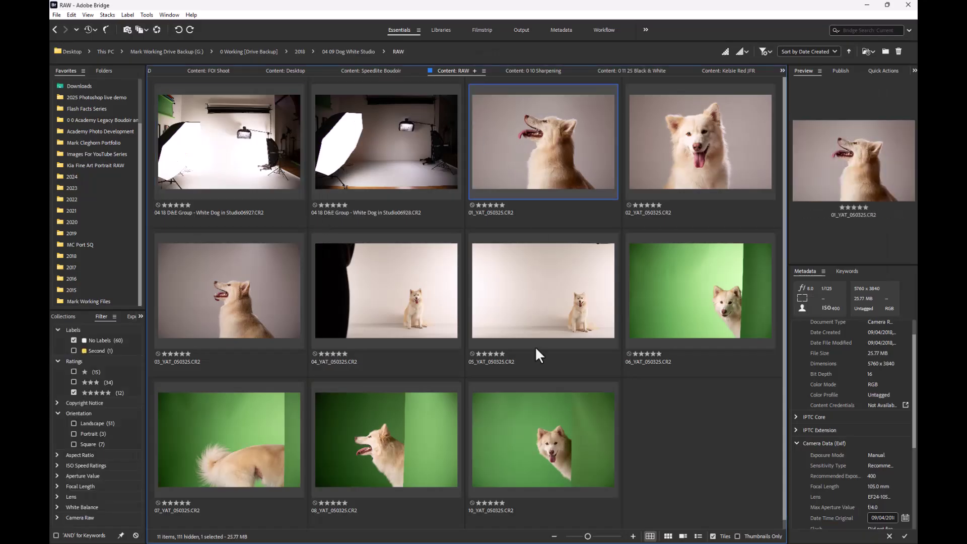
shift+click(543, 414)
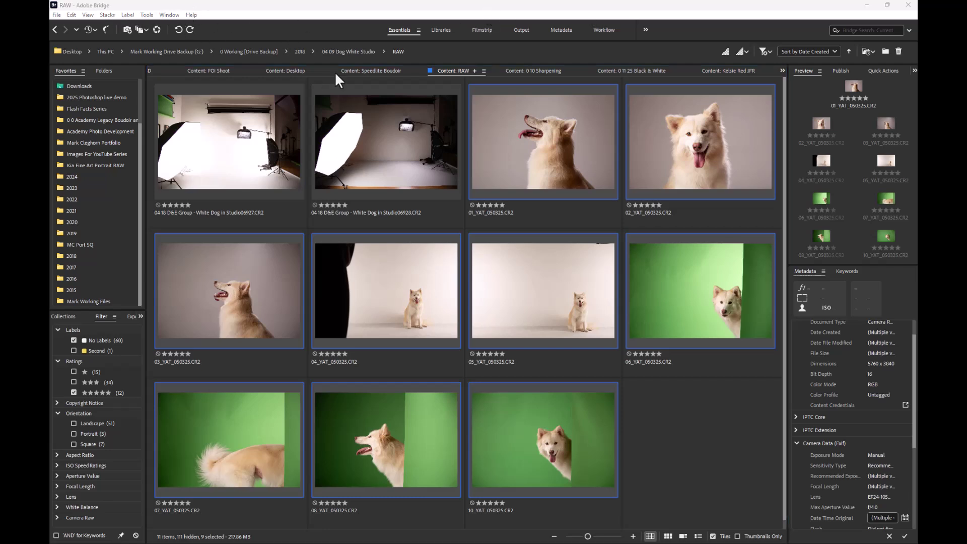
Step: Replace the photos' metadata with the Big Photo Updated template and open them in Camera Raw
click(147, 14)
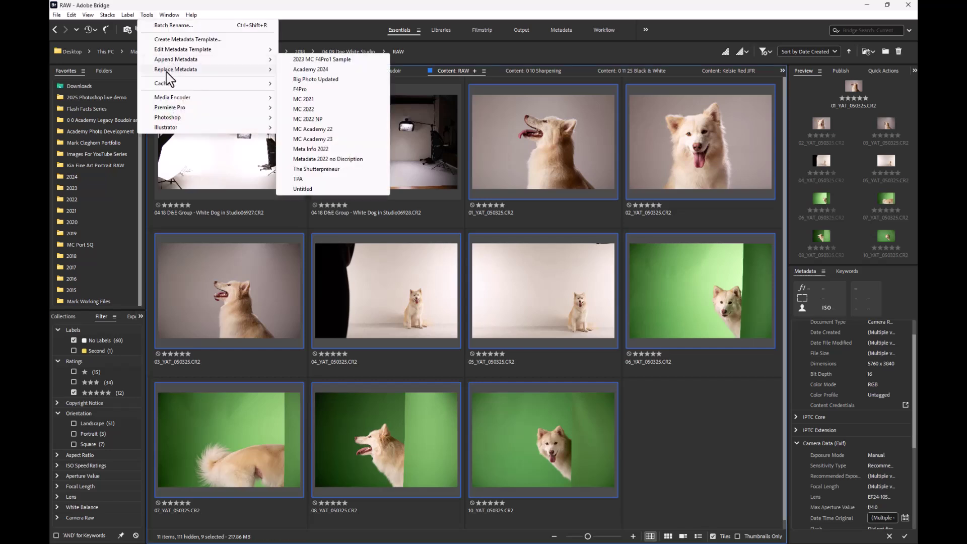
mouse_move(168, 70)
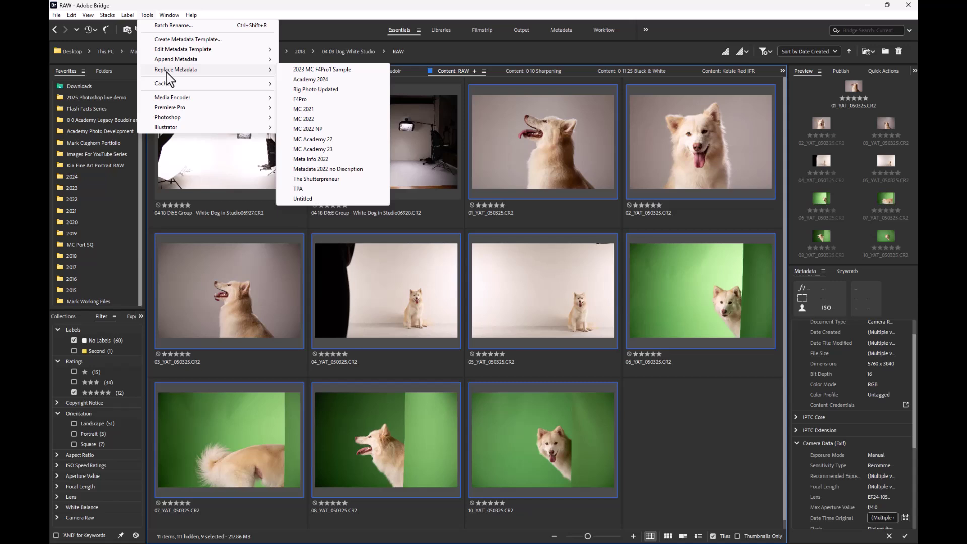
click(419, 17)
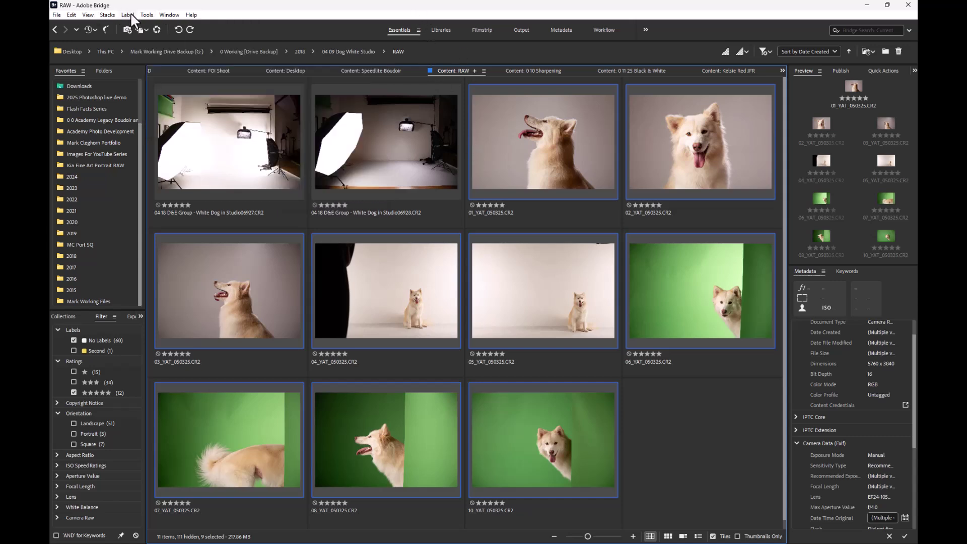
click(147, 15)
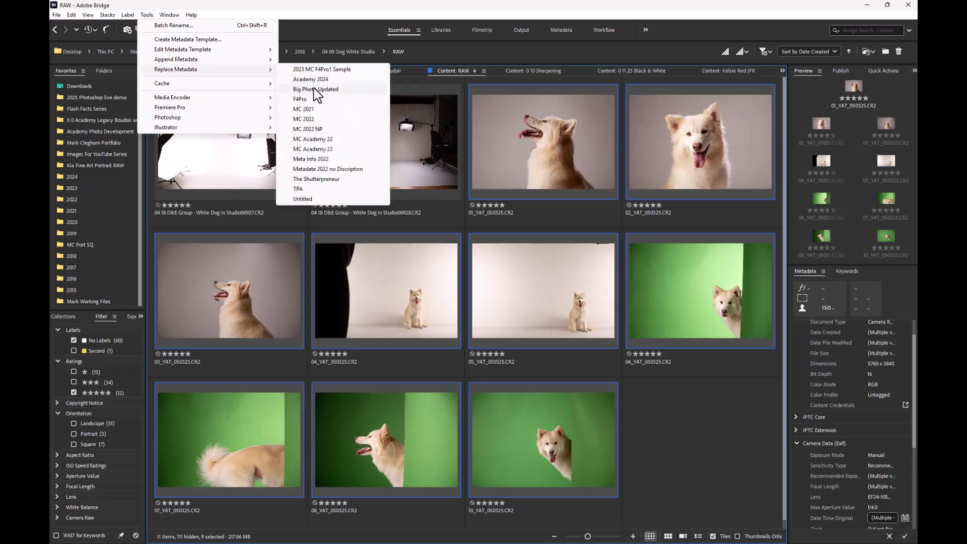
click(314, 89)
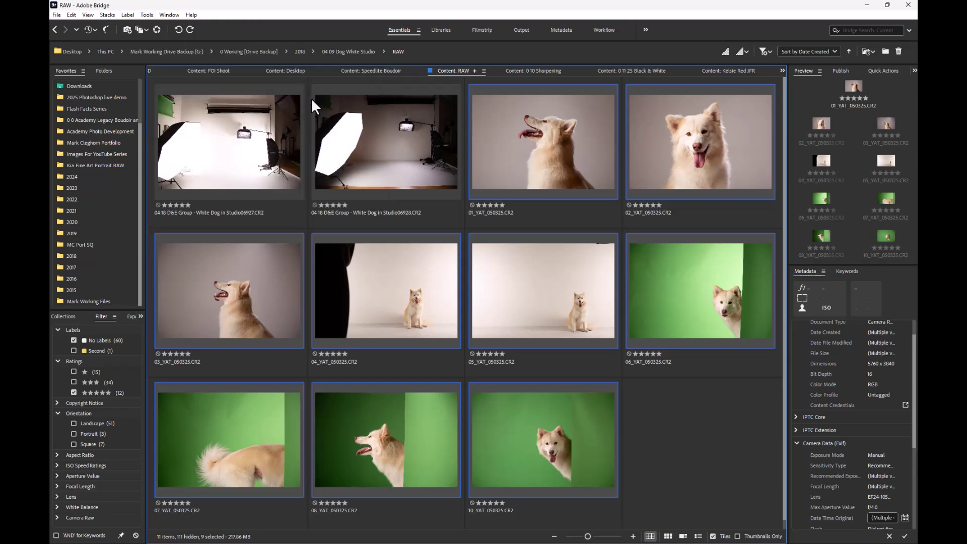
click(905, 536)
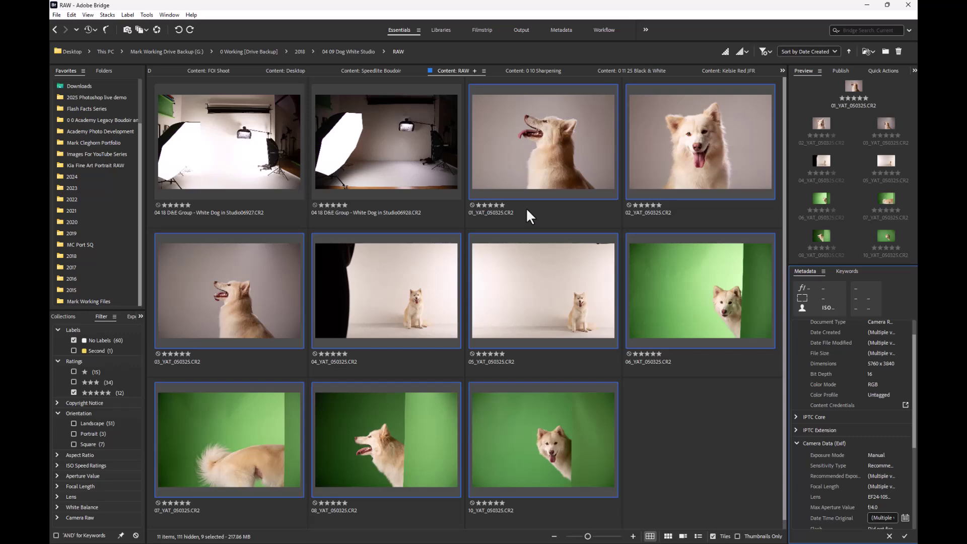
key(ctrl+r)
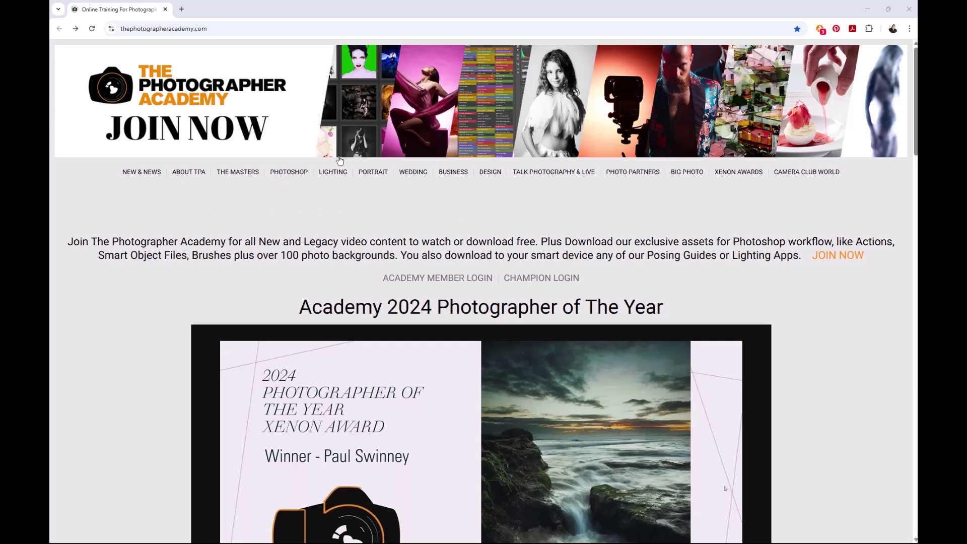
Step: Browse the academy's membership page, then select all nine dog photos in Camera Raw
click(376, 129)
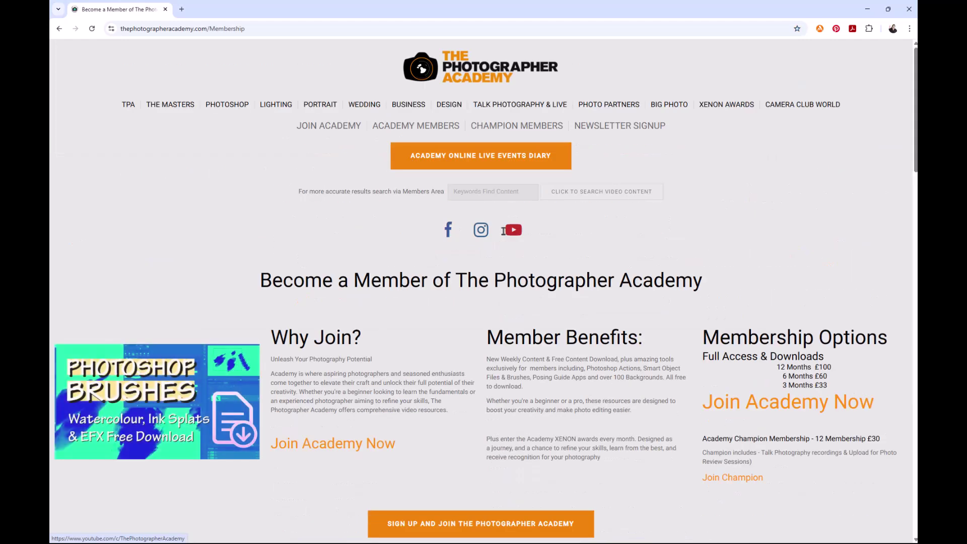
scroll(505, 236, down, 1)
scroll(504, 236, down, 5)
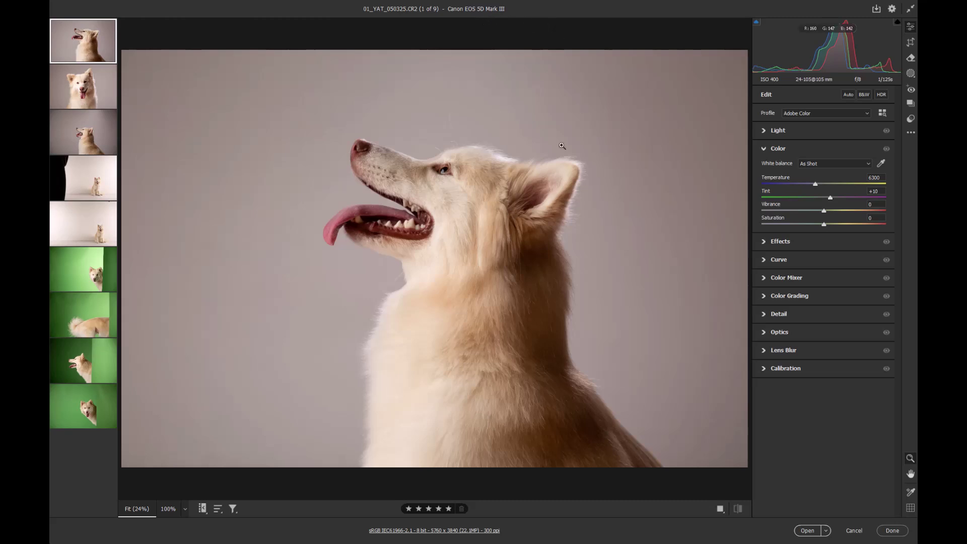
key(ctrl+a)
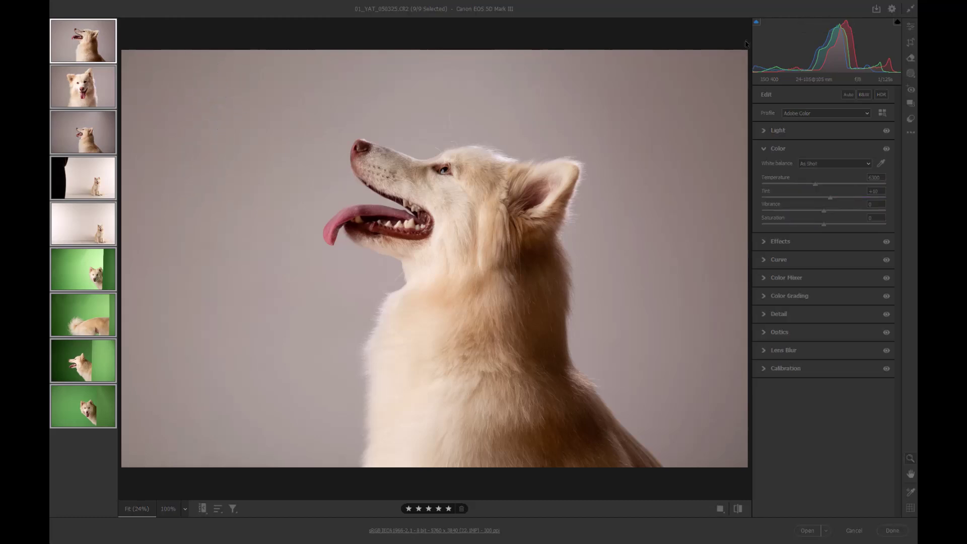
Step: Set Custom white balance (Temperature 5550, Tint +1) by sampling the grey backdrop
drag(705, 85, 688, 95)
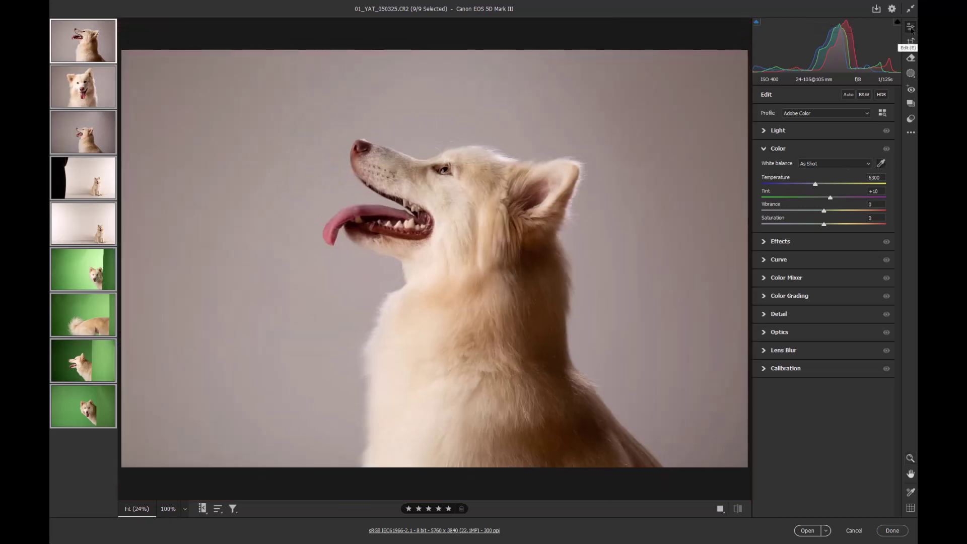
click(376, 267)
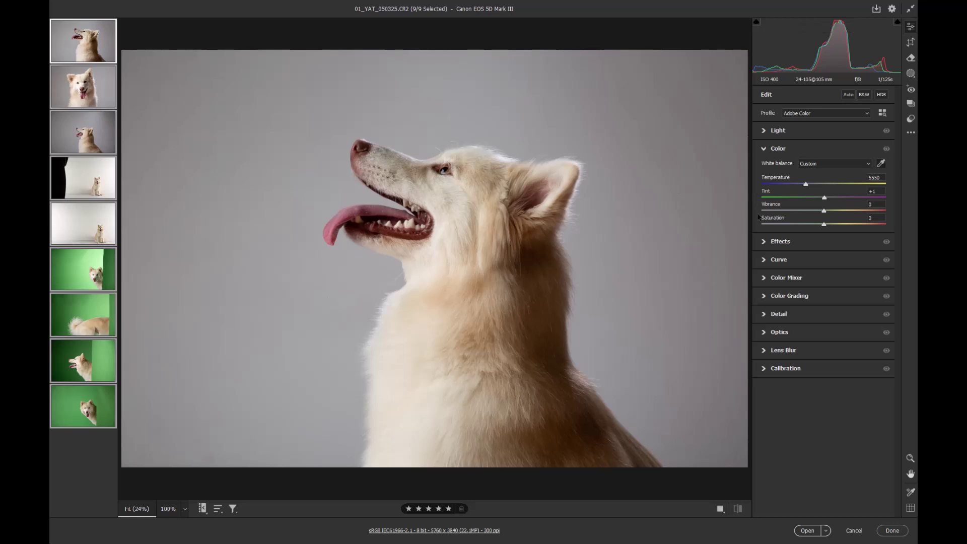
Step: Set Contrast to +8, Blacks to -8 and Texture to +55 on the dog photos
click(771, 129)
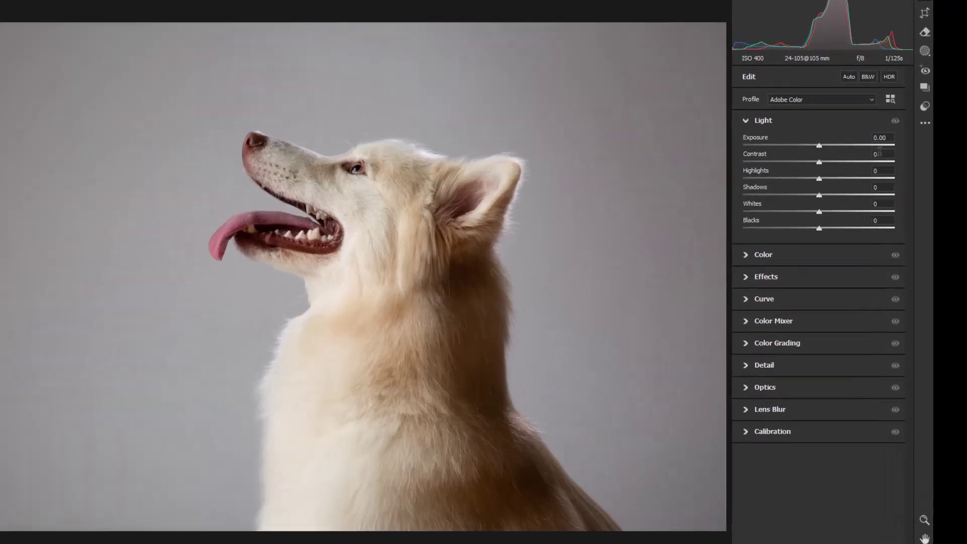
click(876, 158)
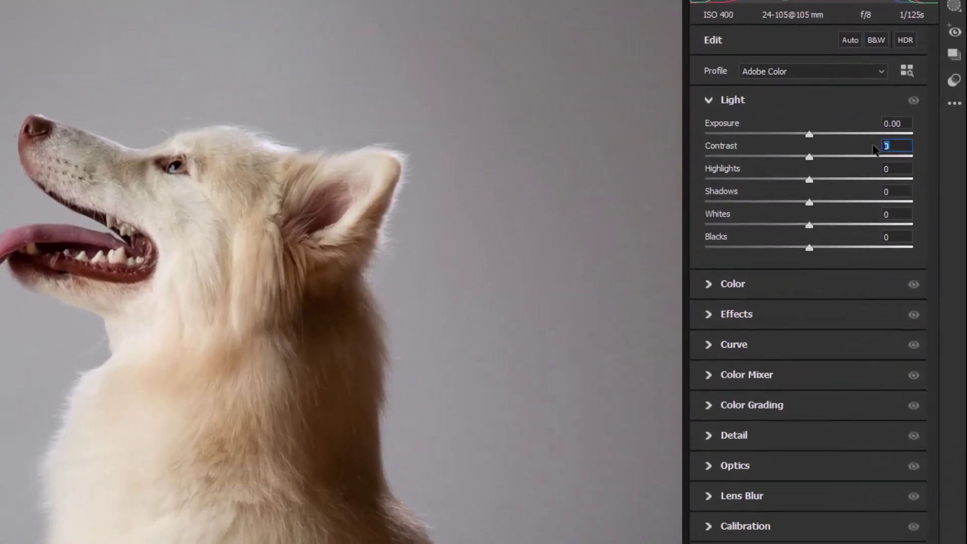
text(8)
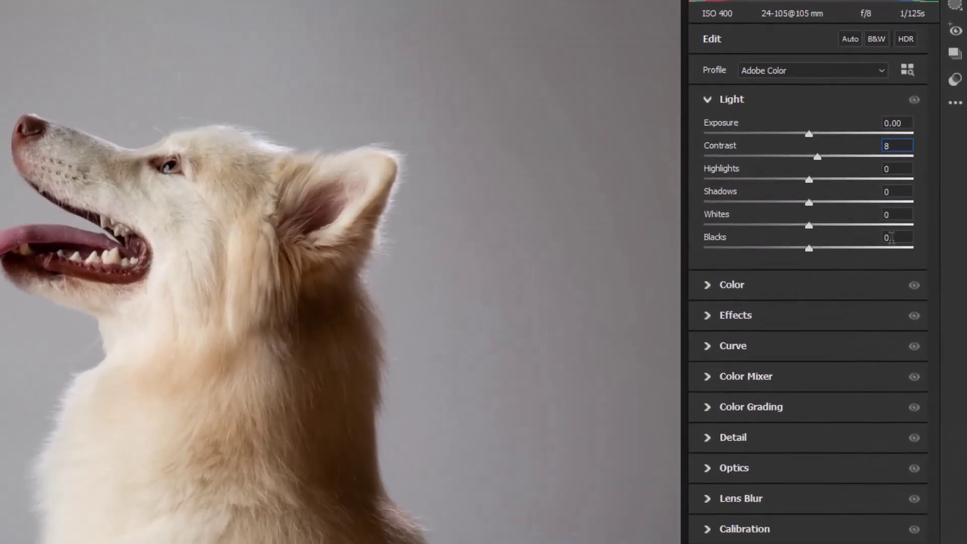
click(884, 235)
text(-8)
click(711, 321)
drag(810, 194, 865, 195)
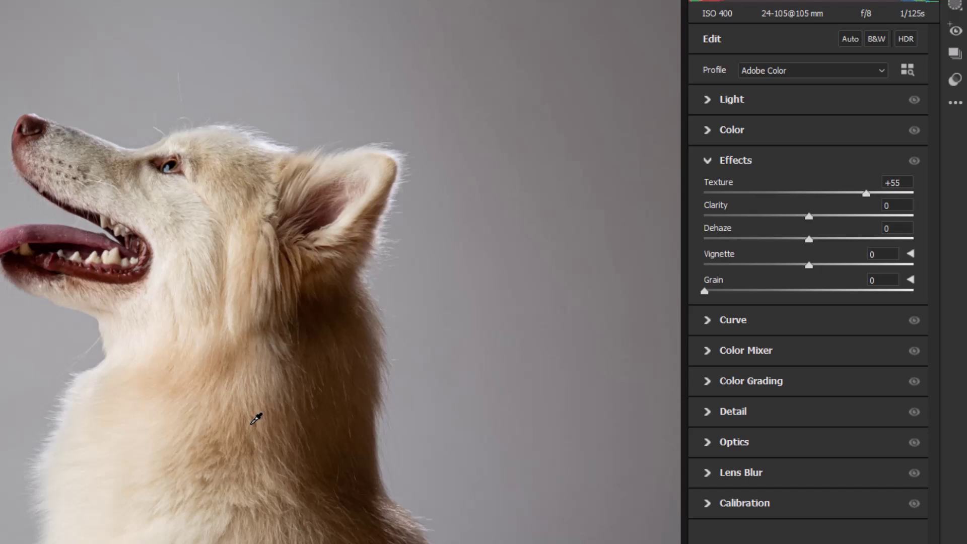
Step: Apply a 4 x 5 / 8 x 10 crop and reframe the second and third dog photos
key(c)
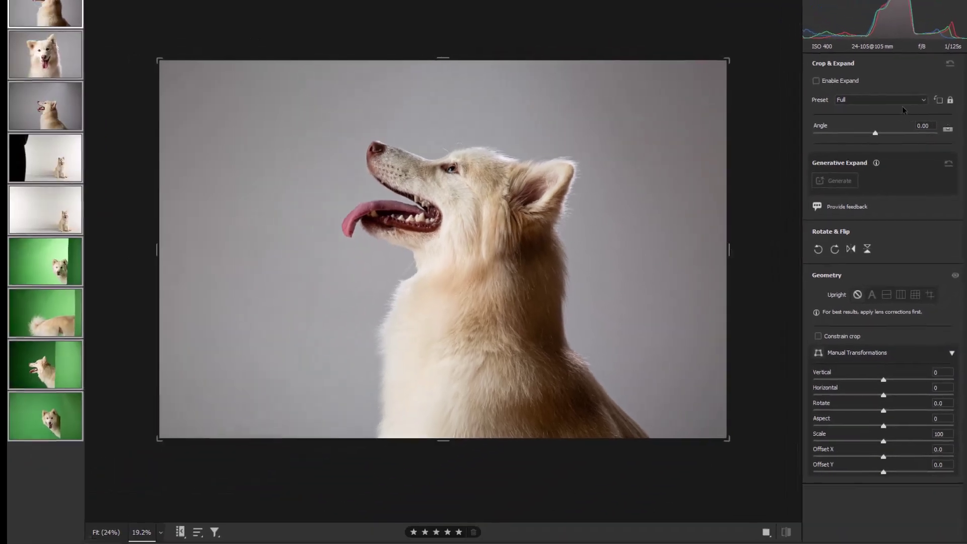
click(854, 98)
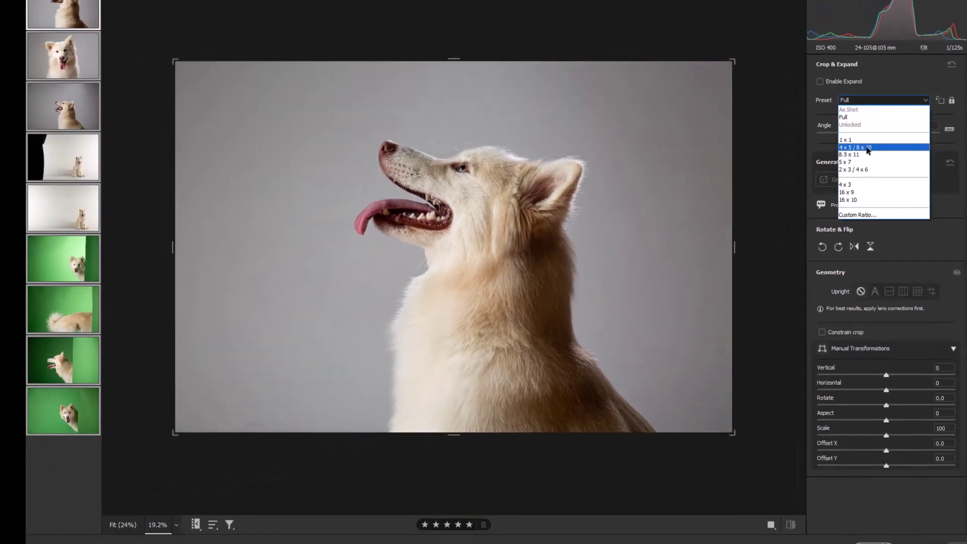
click(866, 148)
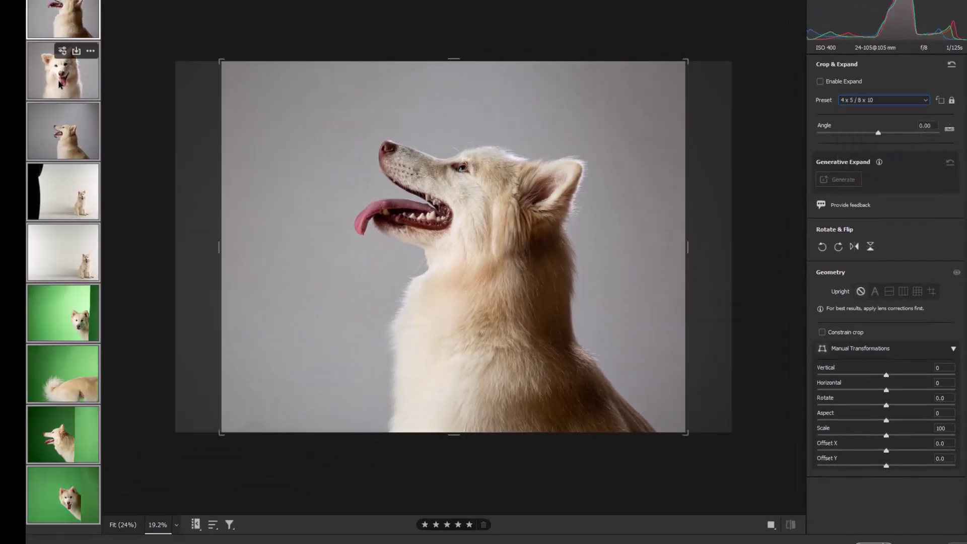
click(59, 87)
drag(378, 252, 404, 251)
click(60, 134)
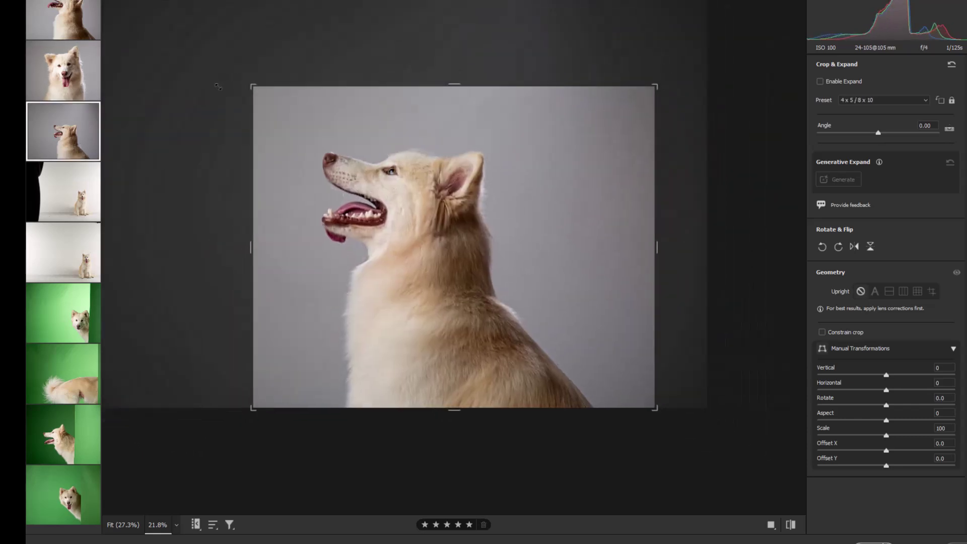
drag(409, 225, 468, 222)
Step: Crop the curtain dog photo in portrait, tightened with the dog slightly right of centre
click(53, 205)
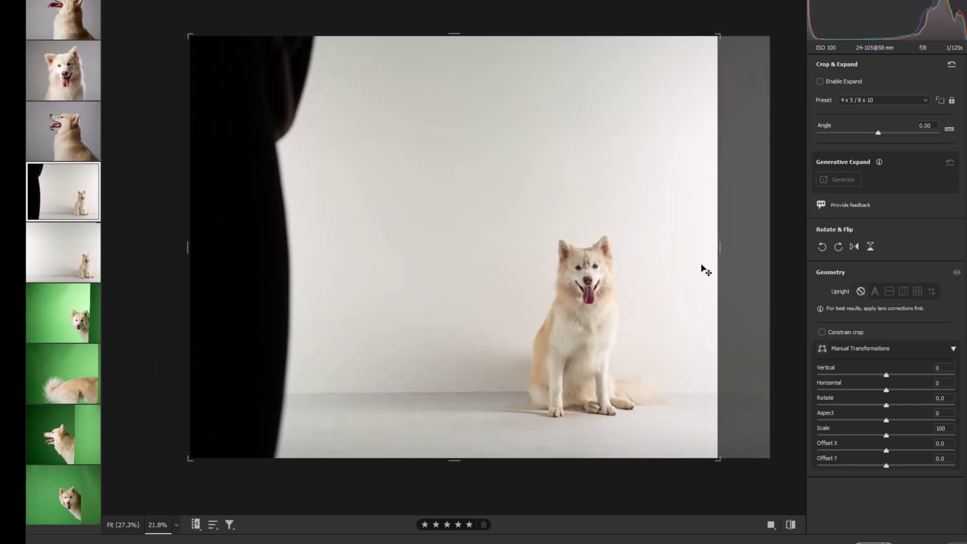
click(940, 100)
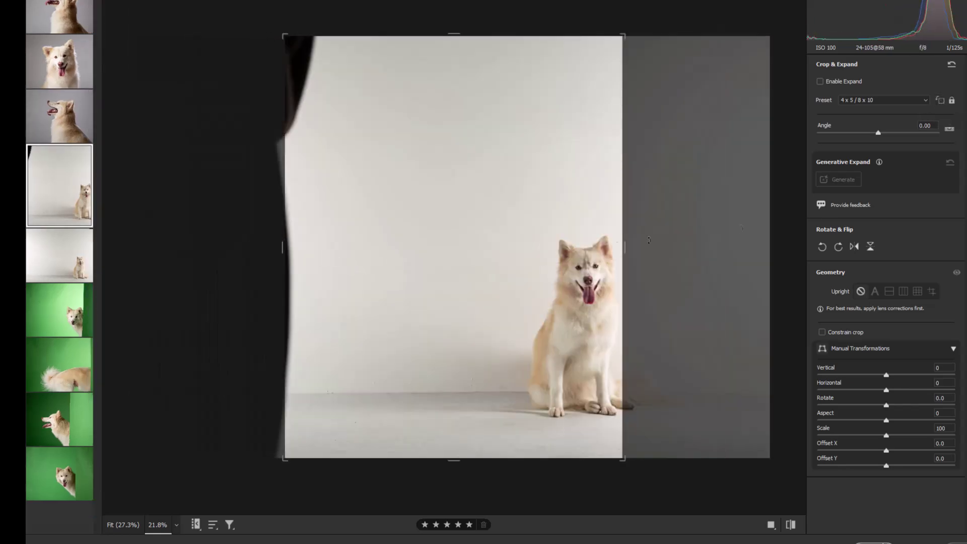
drag(559, 254, 452, 243)
drag(285, 36, 305, 71)
drag(402, 158, 425, 166)
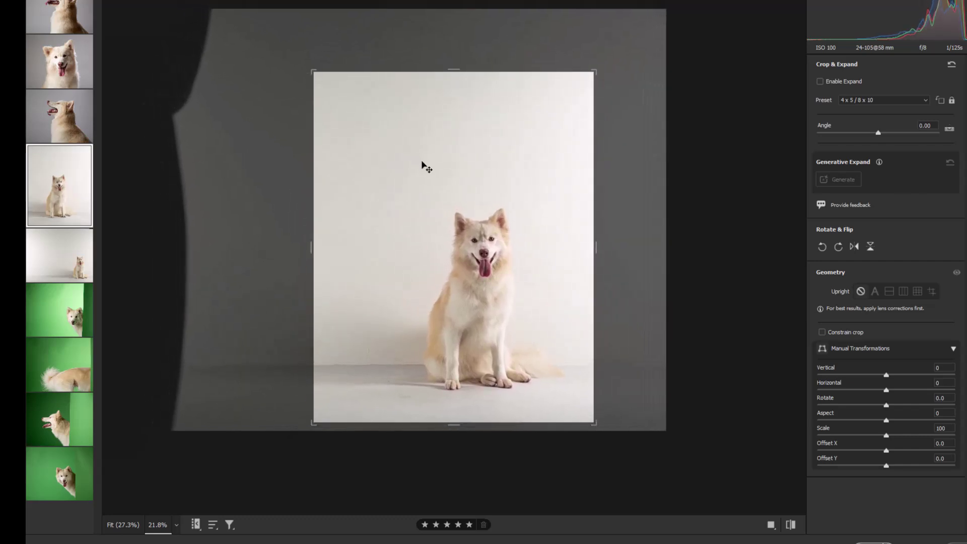
Step: Synchronize the crop settings to the fifth photo
mouse_move(74, 270)
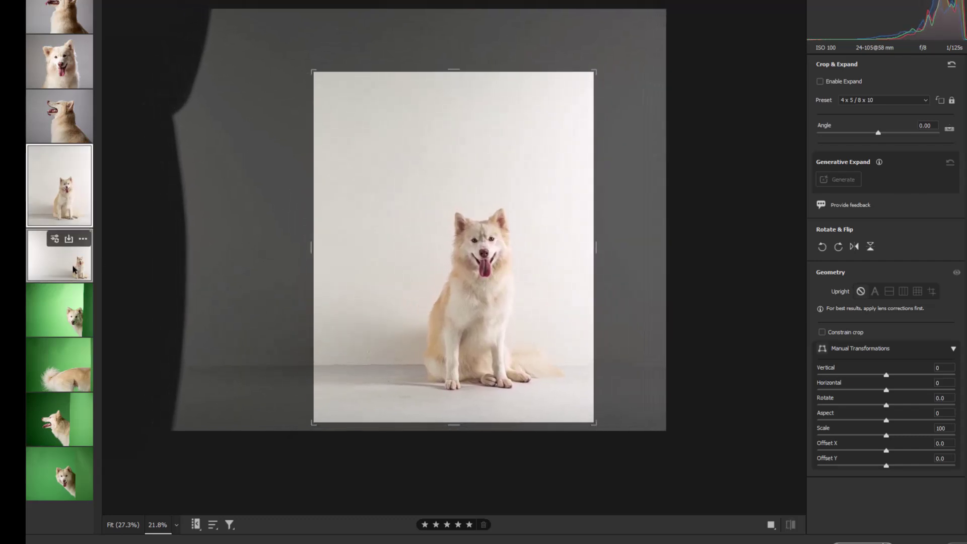
shift+click(73, 269)
key(alt+s)
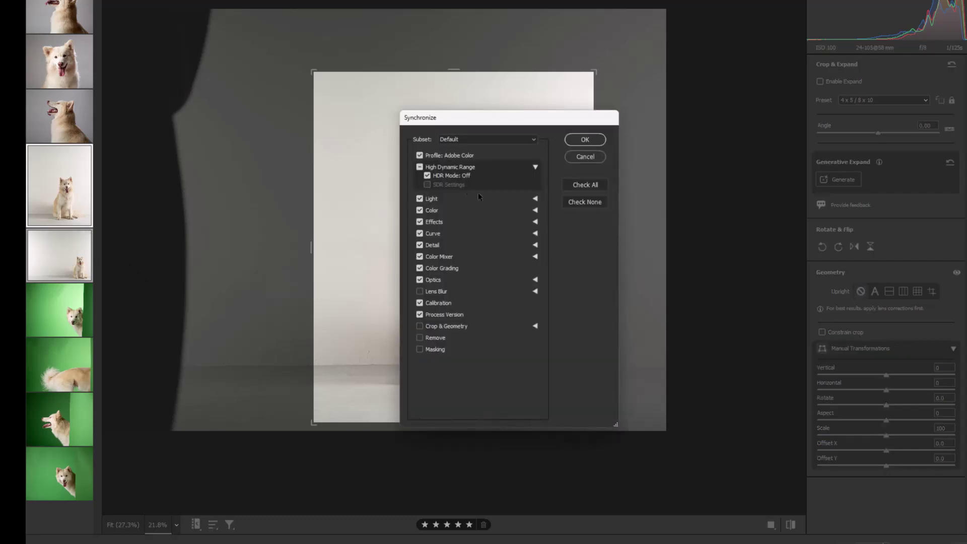
click(582, 141)
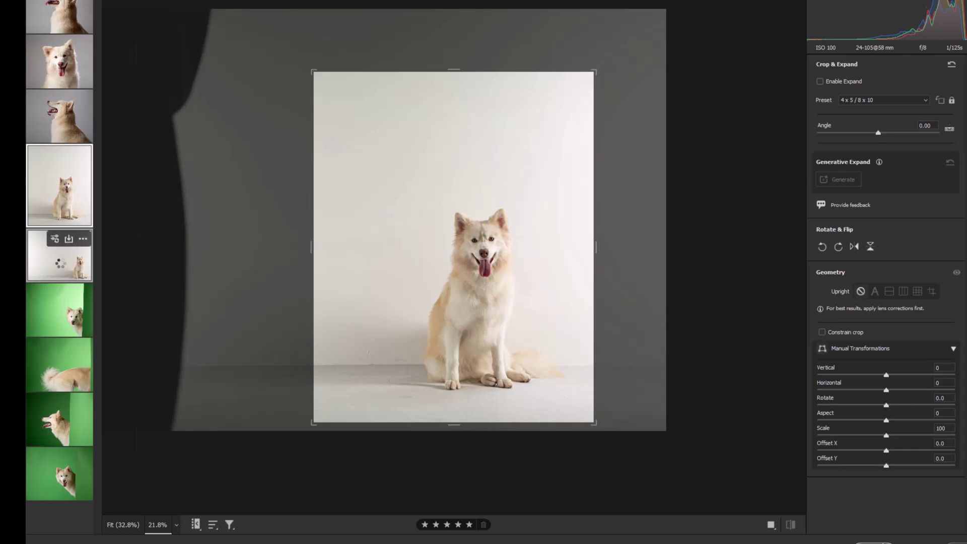
Step: Crop the fifth photo in portrait, reposition the dog and straighten it by -1.08°
click(60, 263)
drag(190, 246, 279, 248)
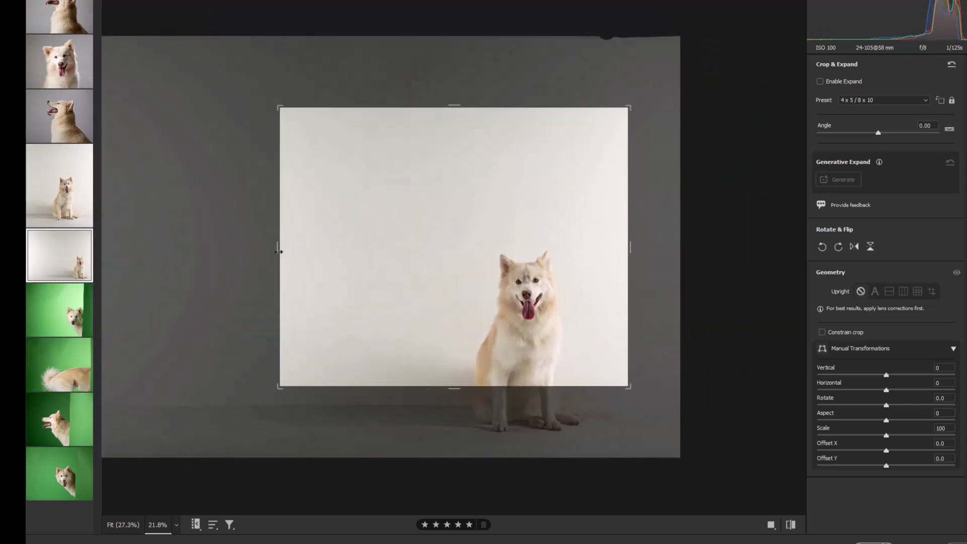
click(939, 100)
drag(533, 222, 468, 192)
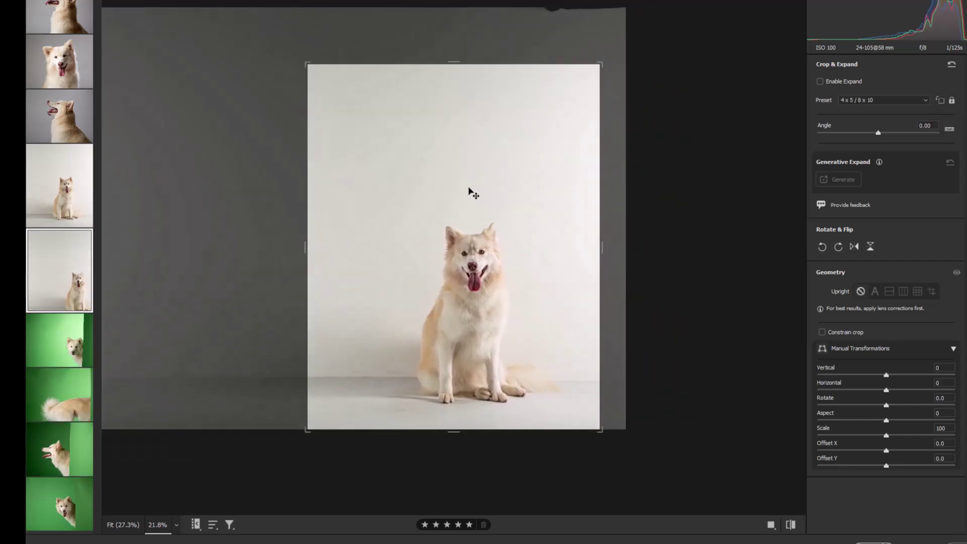
drag(117, 351, 116, 359)
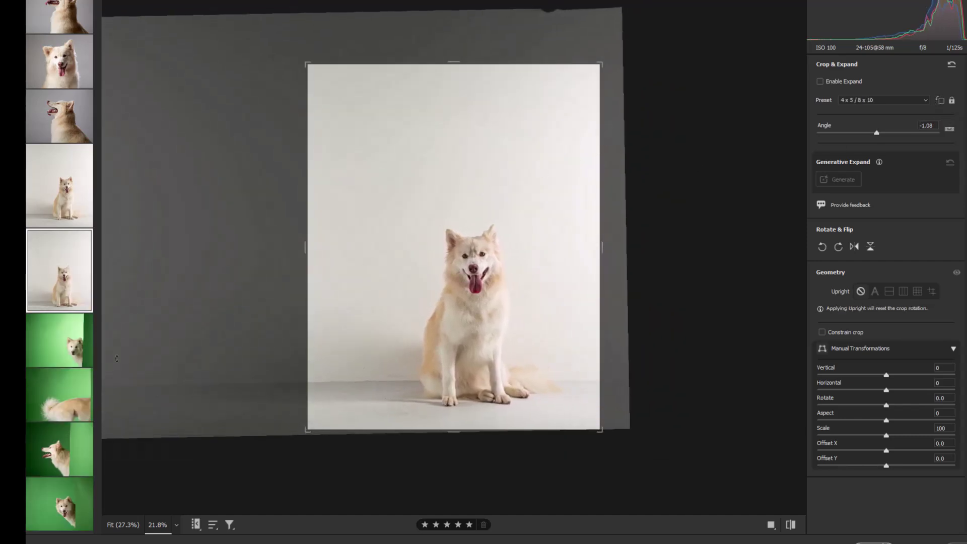
click(77, 361)
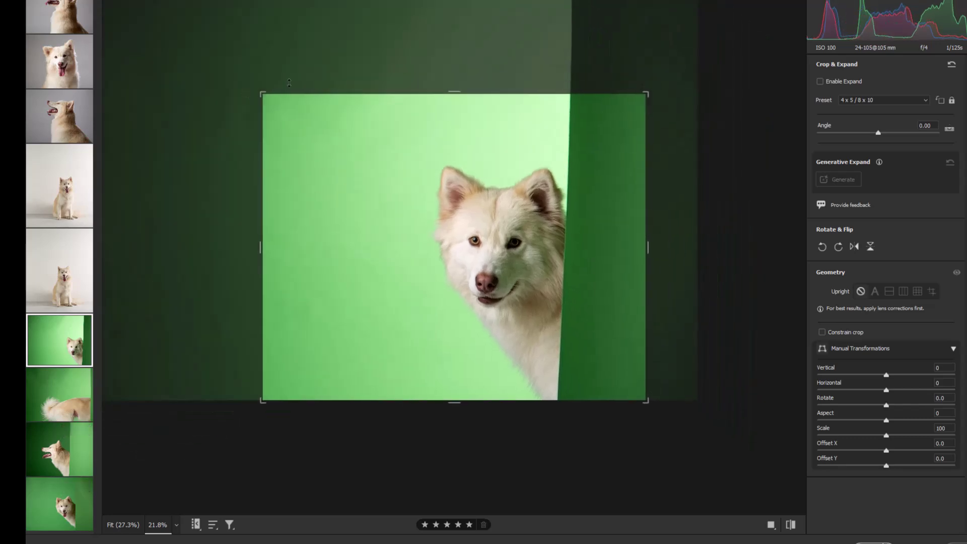
Step: Tilt the first green-screen photo, then straighten and shift the tail photo left in its crop
drag(254, 52, 226, 51)
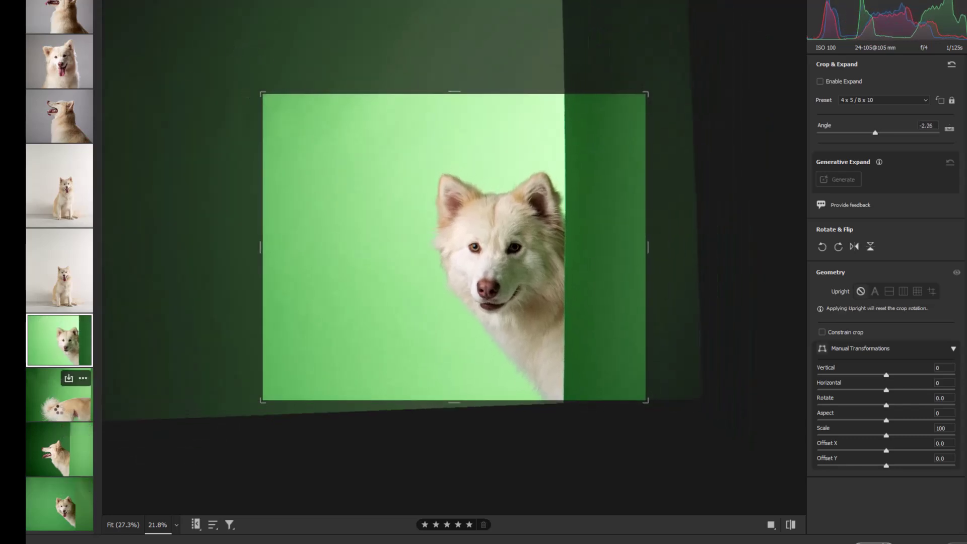
click(61, 398)
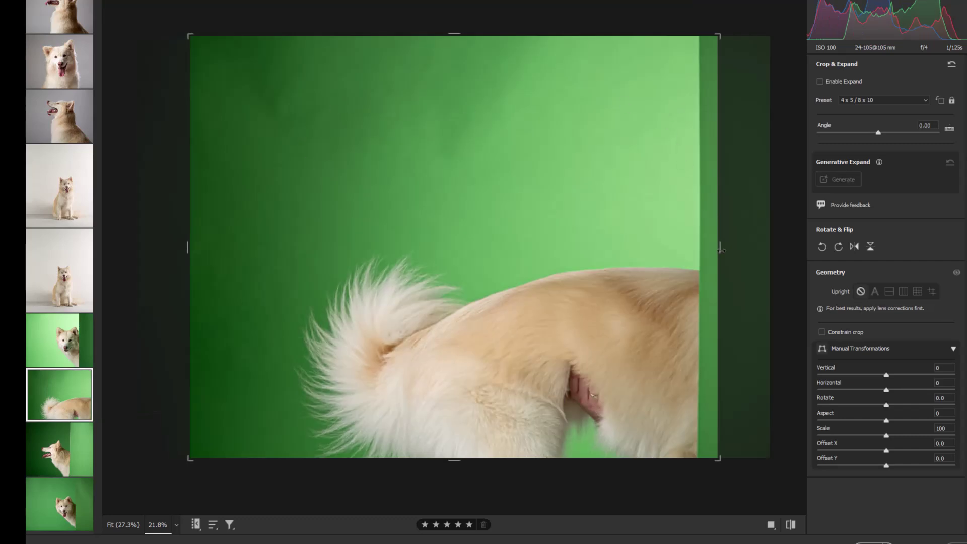
drag(739, 250, 739, 253)
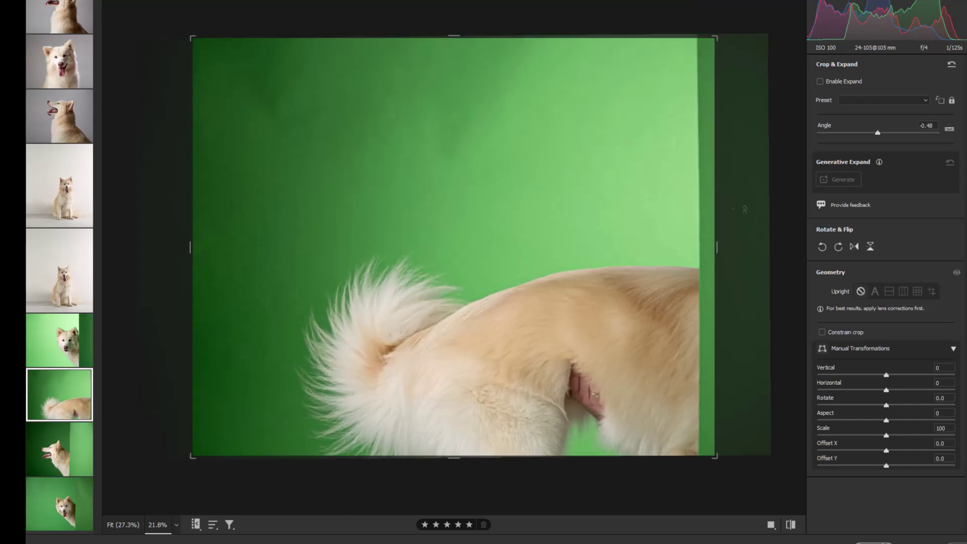
drag(447, 231, 410, 232)
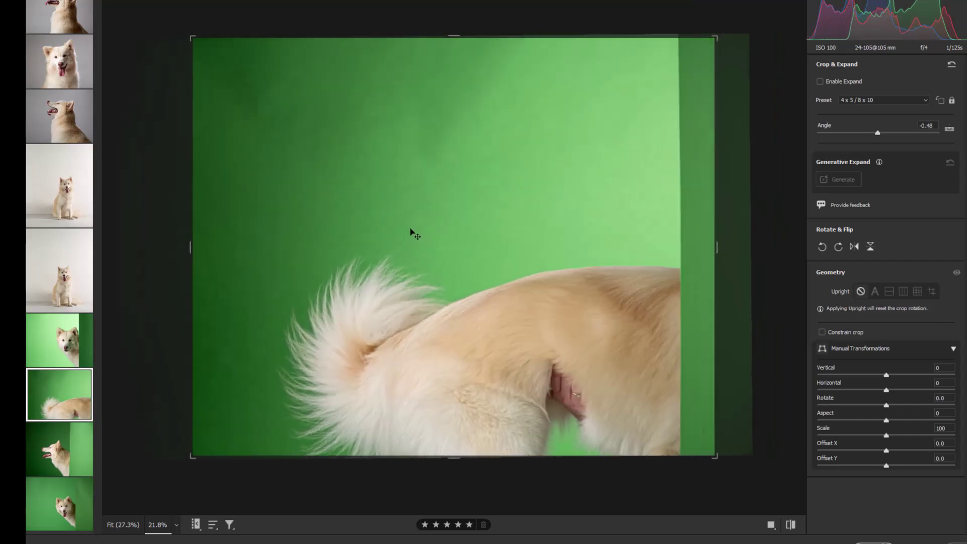
Step: Rotate the side-profile photo to -1.87° and tighten the front-facing dog's crop
click(55, 458)
drag(716, 43, 717, 98)
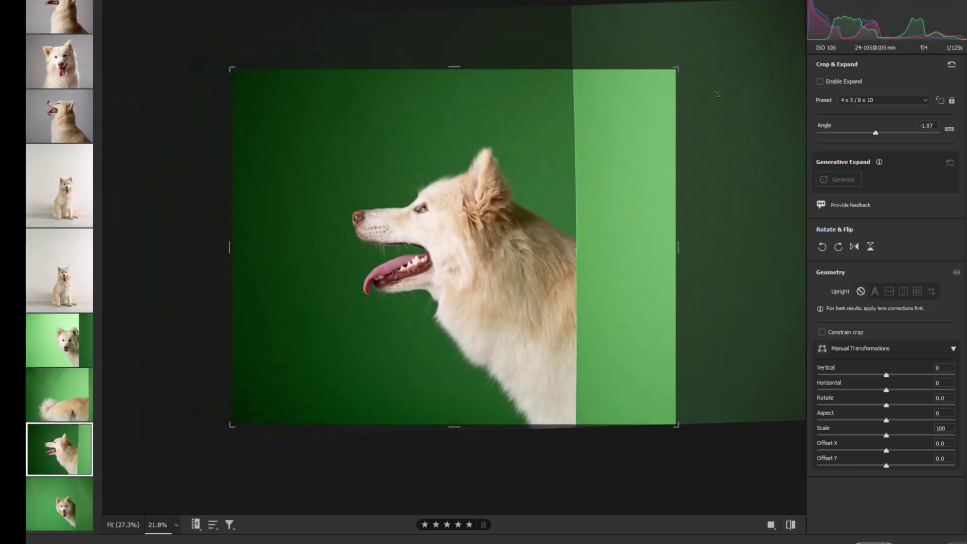
drag(652, 155, 670, 161)
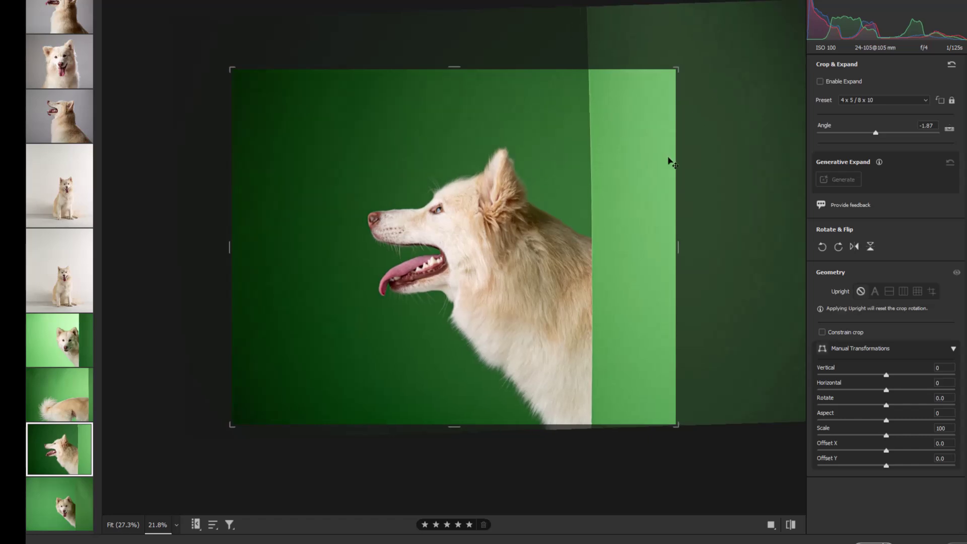
click(61, 514)
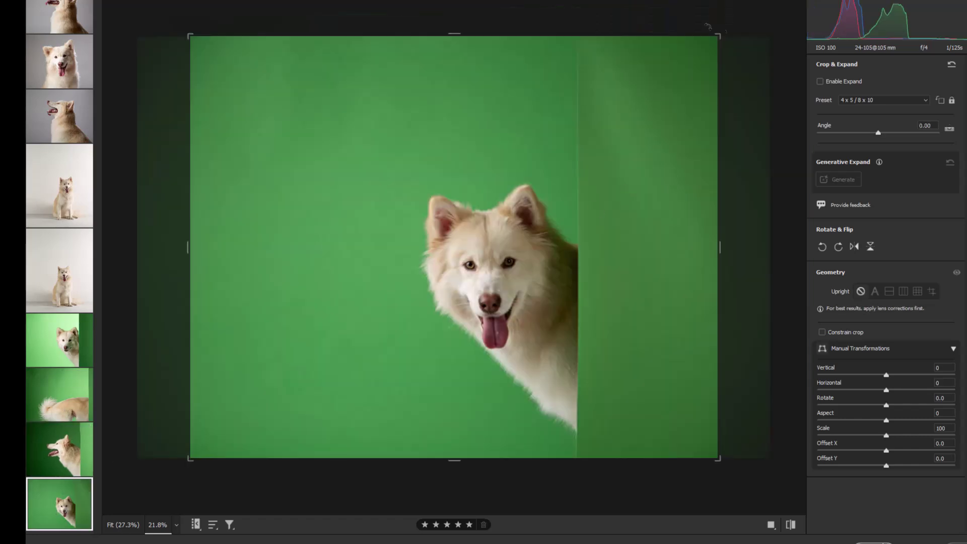
drag(493, 151, 451, 149)
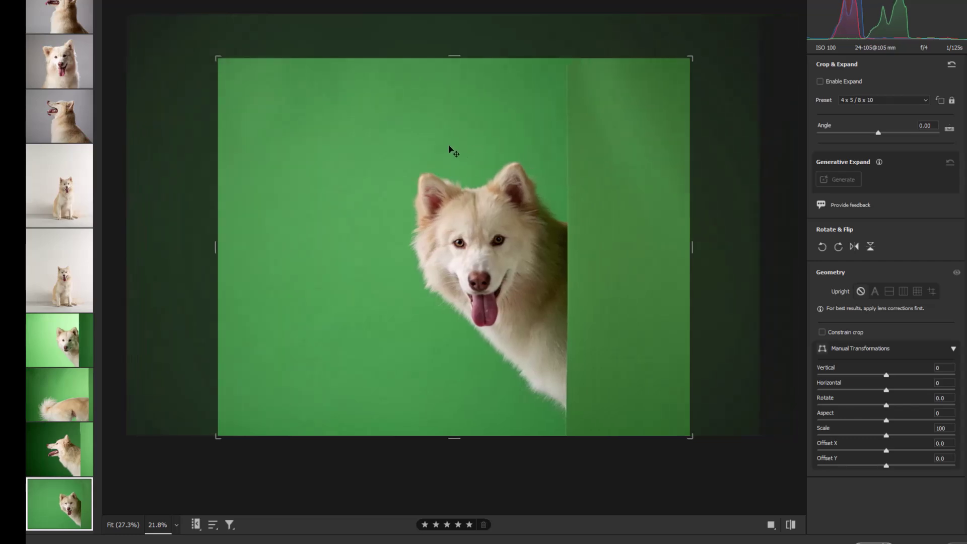
drag(214, 56, 220, 60)
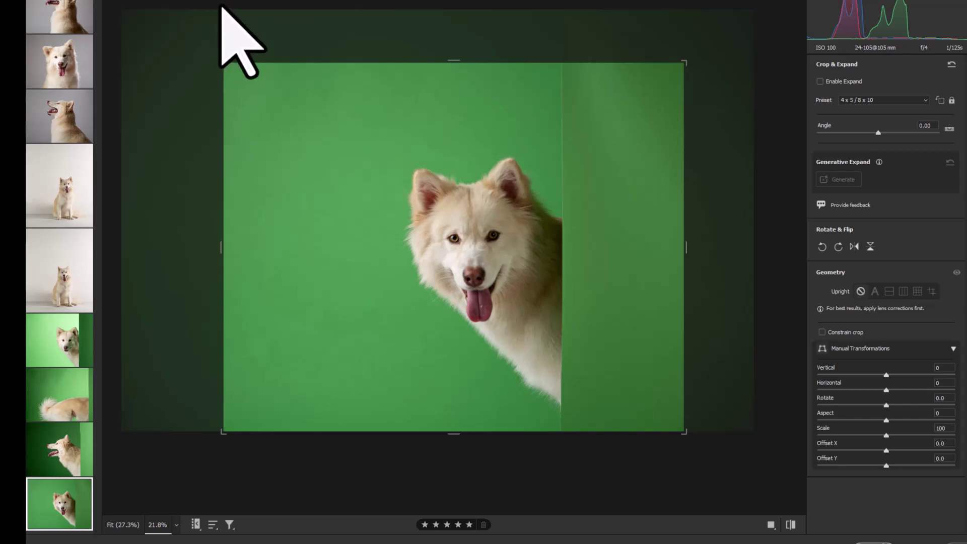
Step: Start a new brush mask at size 16 with Texture at +61
key(k)
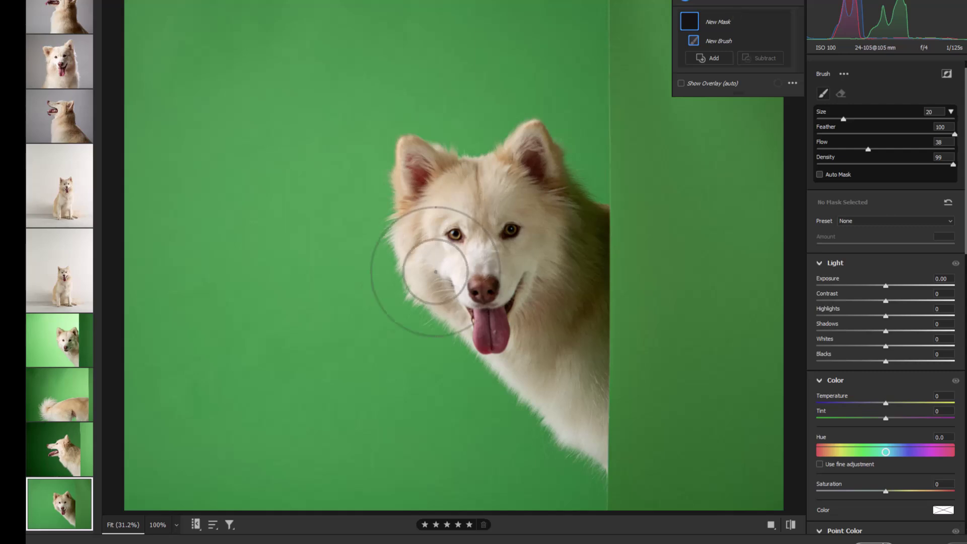
key(bracketleft)
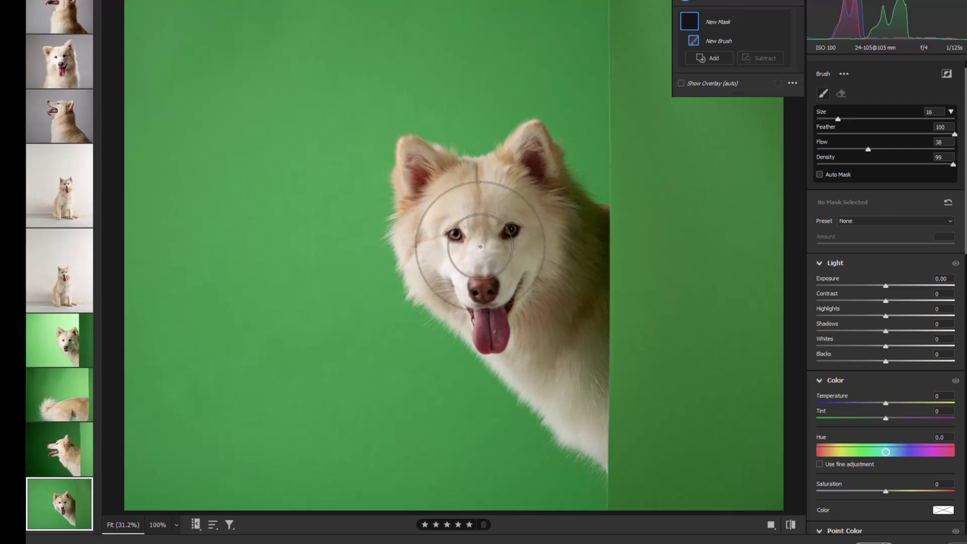
scroll(884, 352, down, 6)
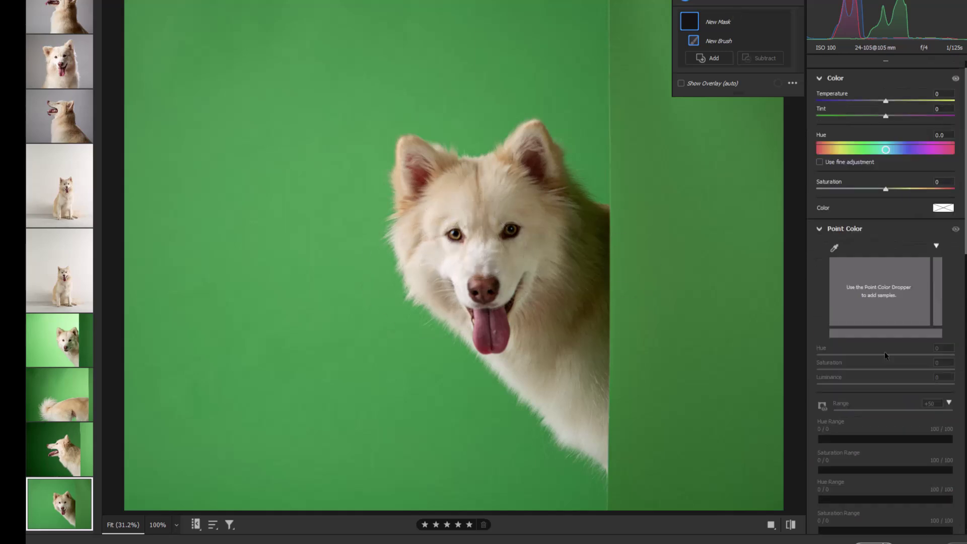
scroll(884, 352, down, 3)
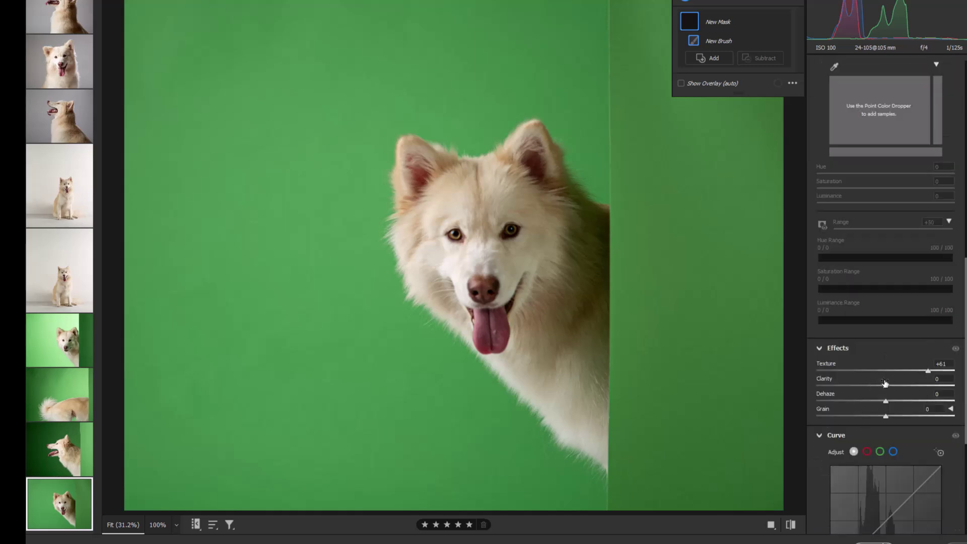
scroll(895, 382, down, 4)
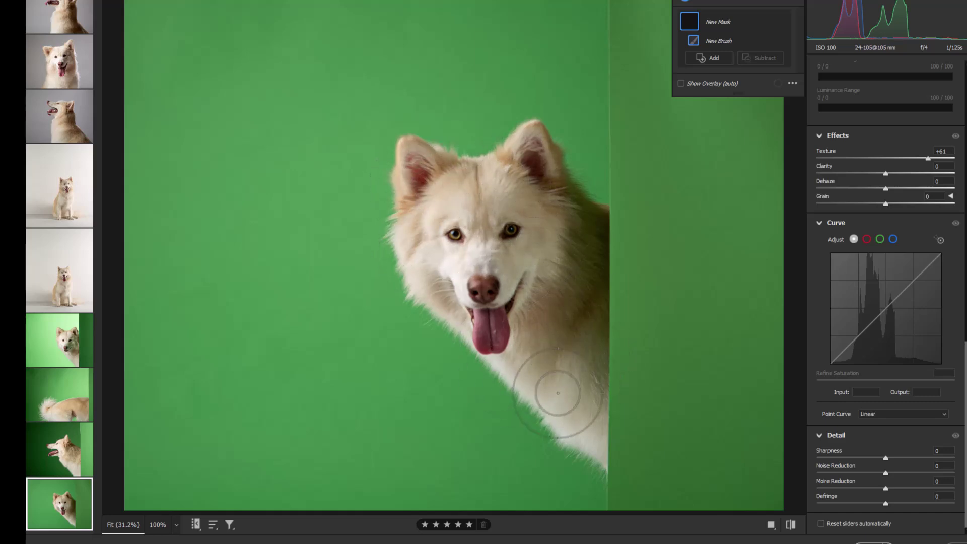
Step: Start new brush masks on the side-profile, tail, front-facing and both sitting dog photos
click(71, 453)
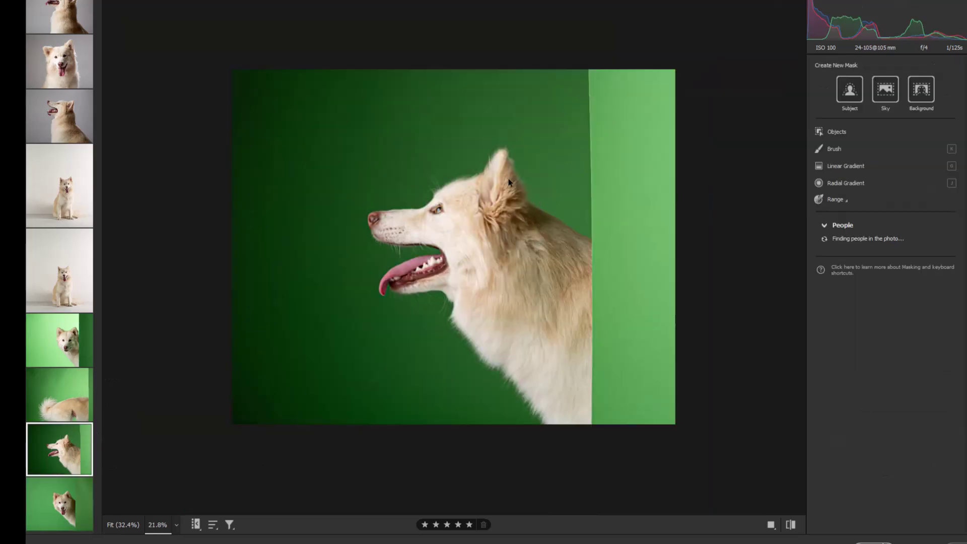
key(k)
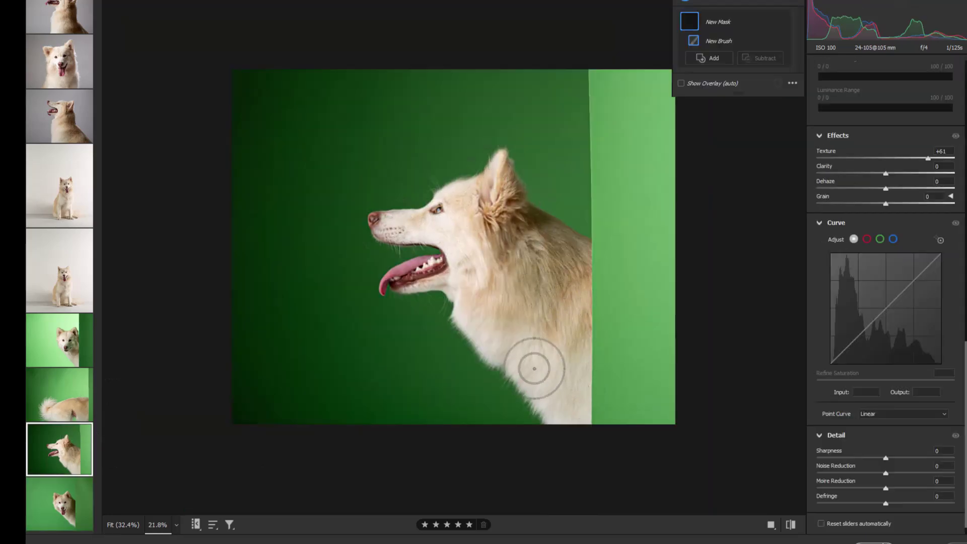
click(59, 395)
key(k)
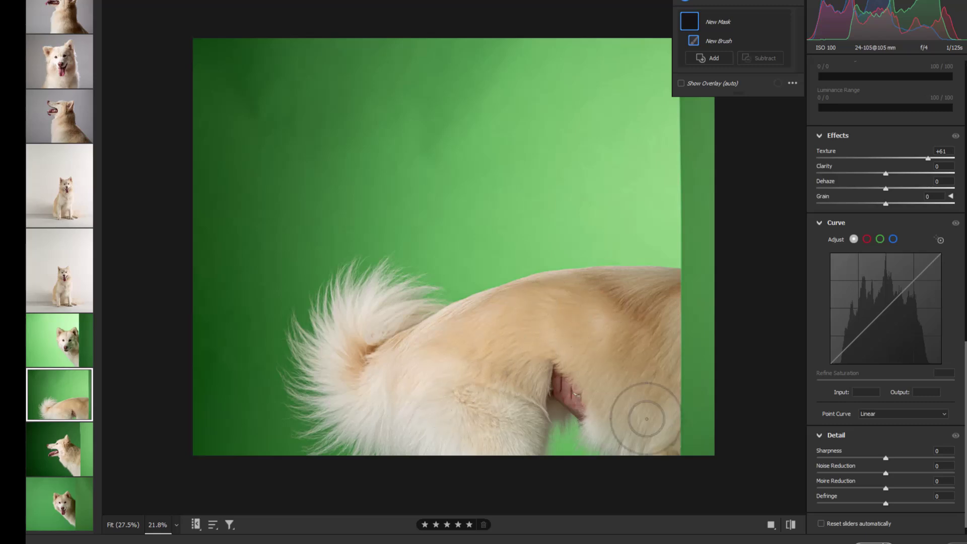
click(75, 336)
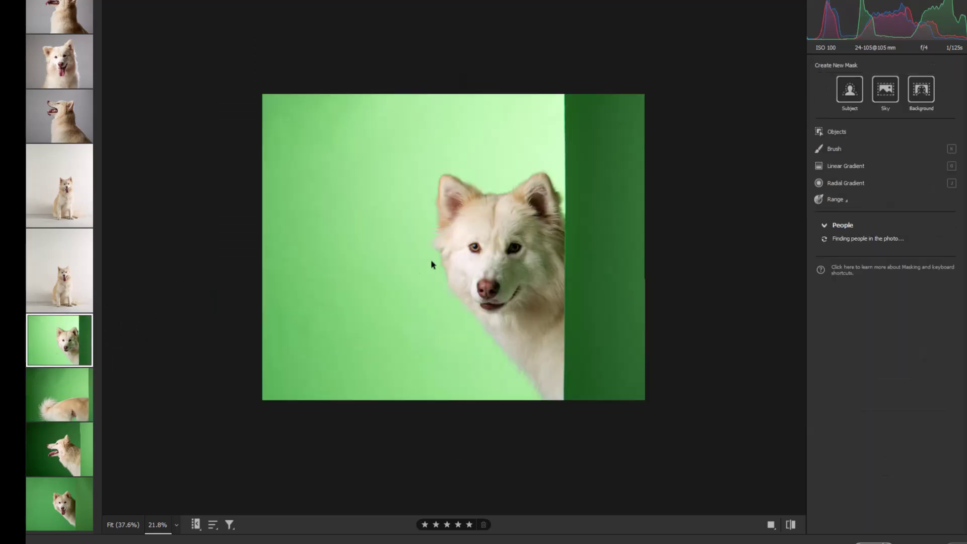
key(k)
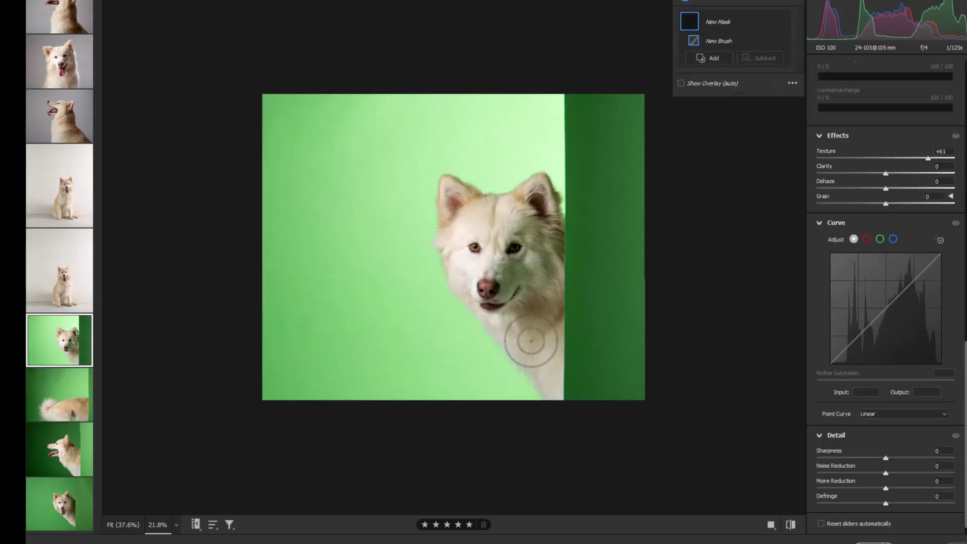
click(61, 277)
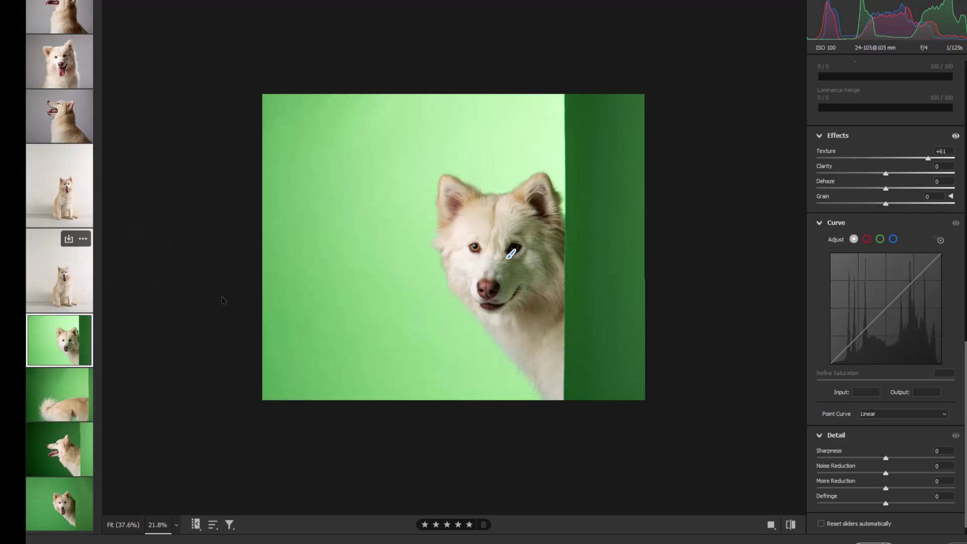
key(k)
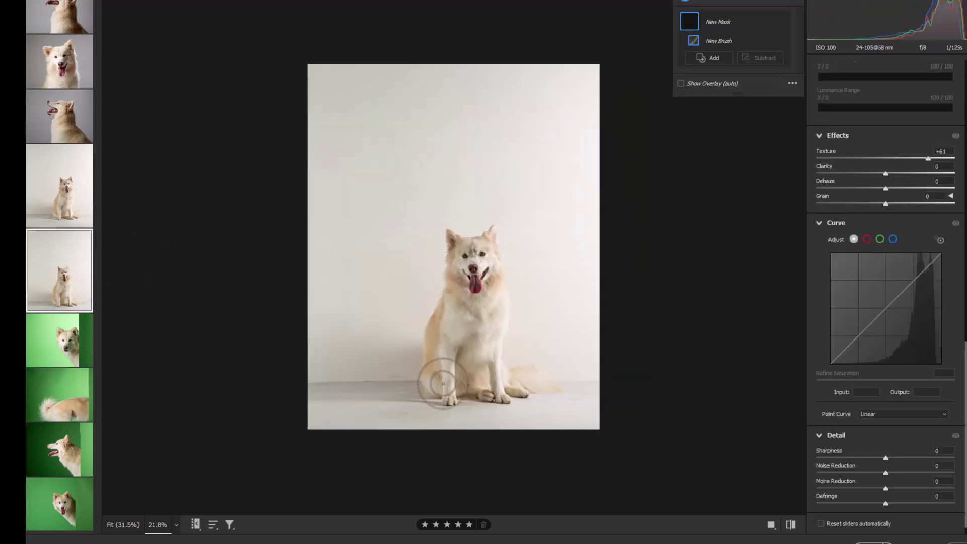
click(61, 197)
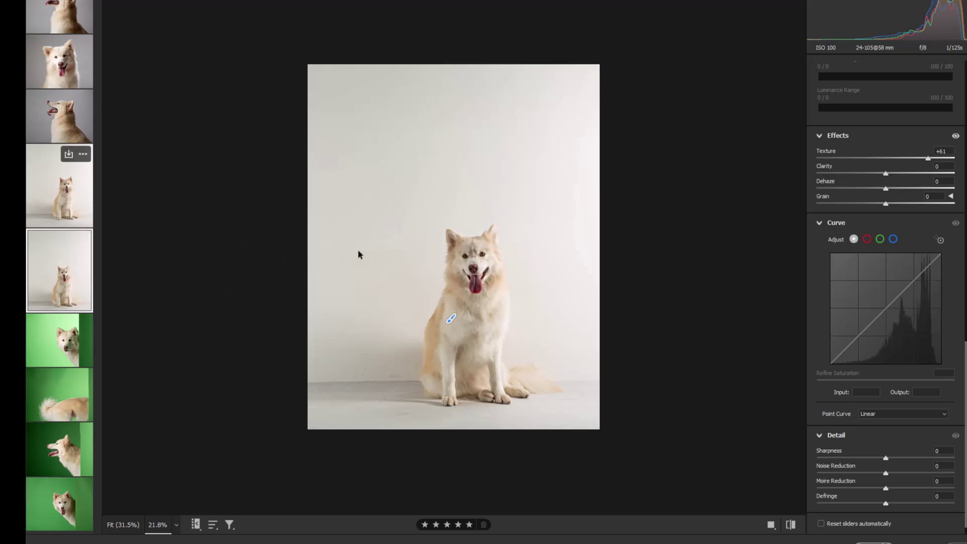
key(k)
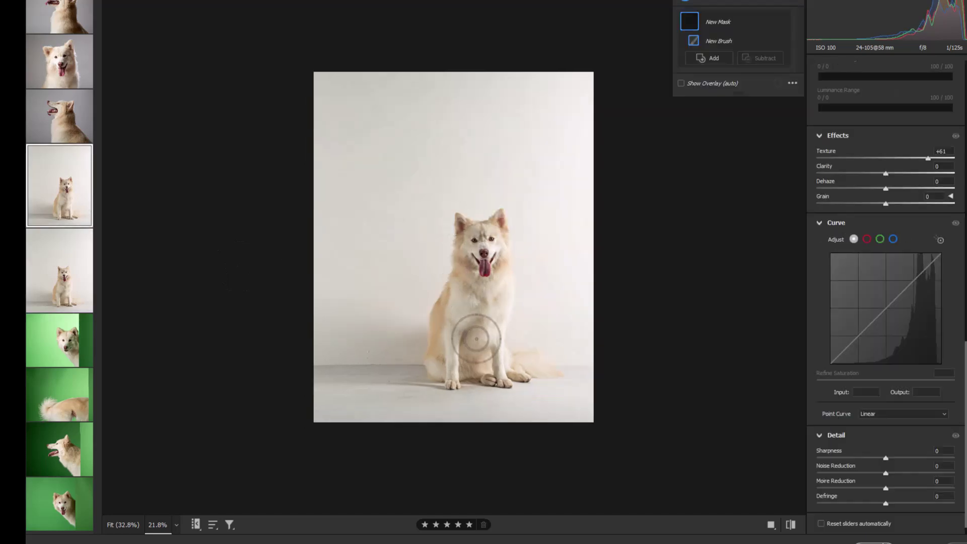
Step: Paint Texture +61 onto the grey-backdrop dogs' head, neck and chest fur
click(55, 116)
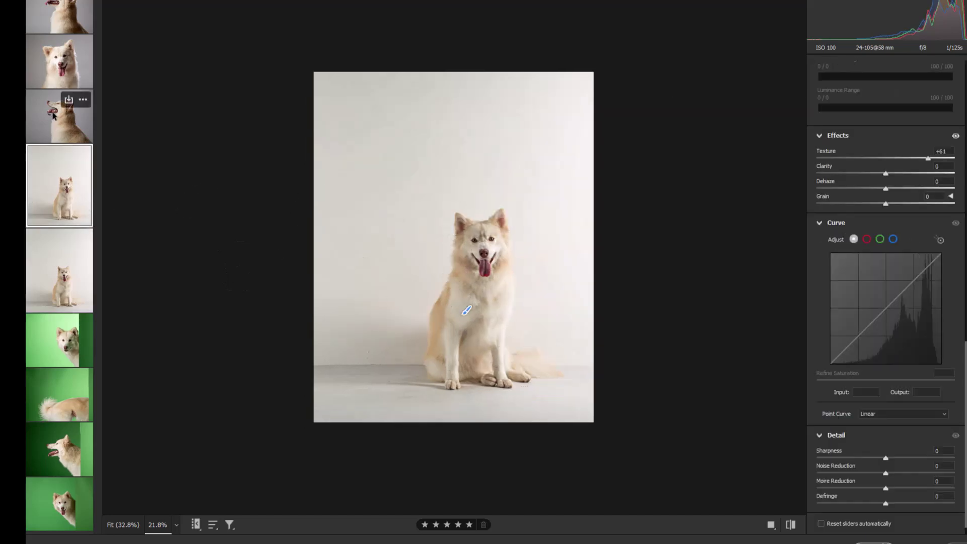
key(k)
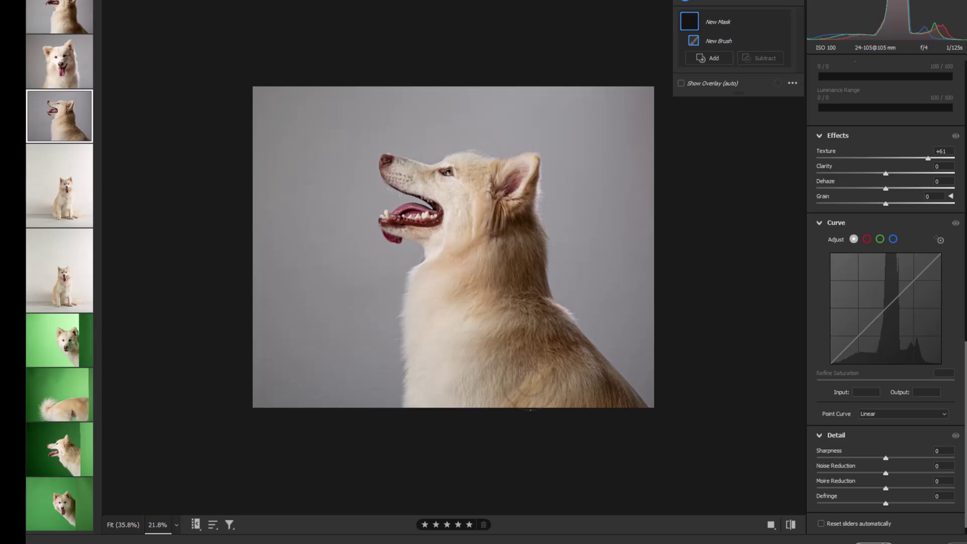
mouse_move(496, 254)
mouse_down()
mouse_move(479, 191)
mouse_move(443, 210)
mouse_up()
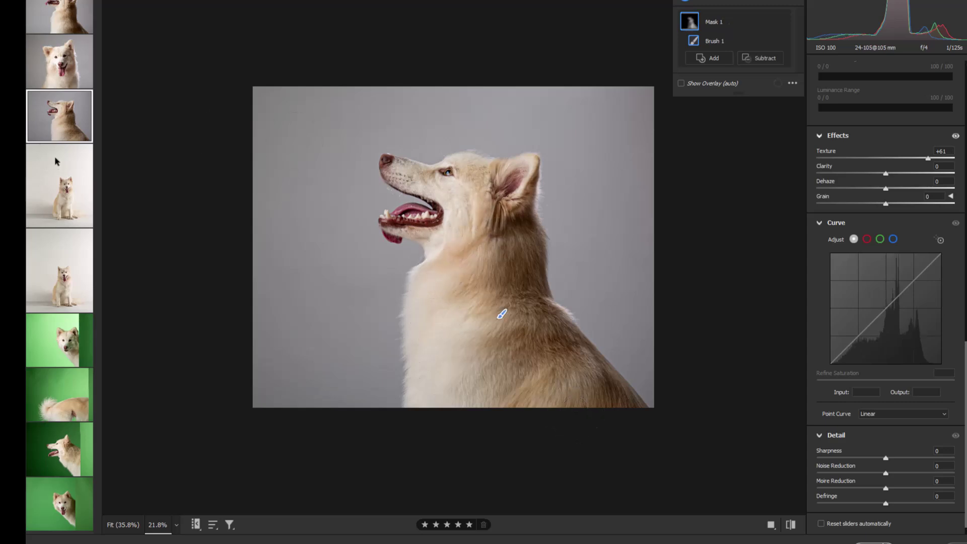
click(64, 65)
key(k)
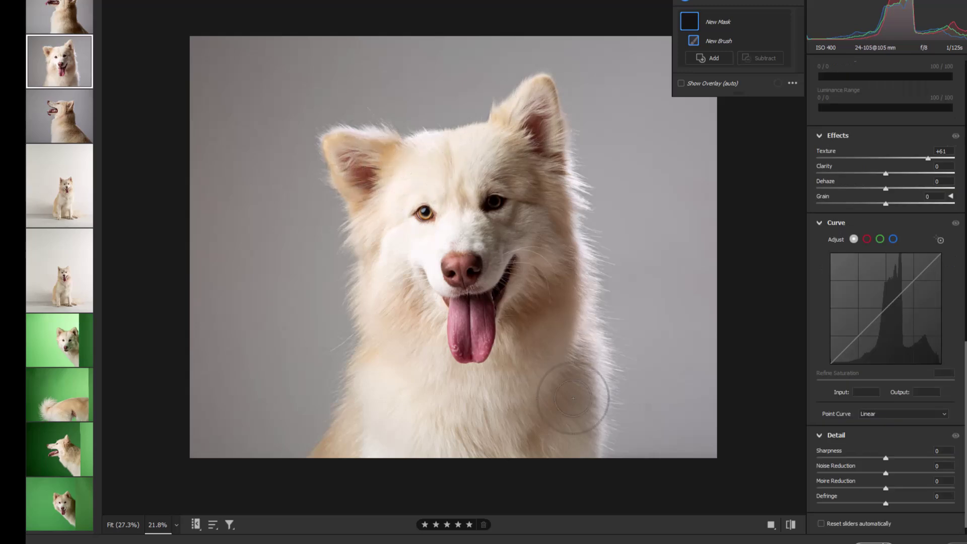
mouse_move(445, 420)
mouse_down()
mouse_move(439, 413)
mouse_move(453, 406)
mouse_move(402, 403)
mouse_move(373, 424)
mouse_up()
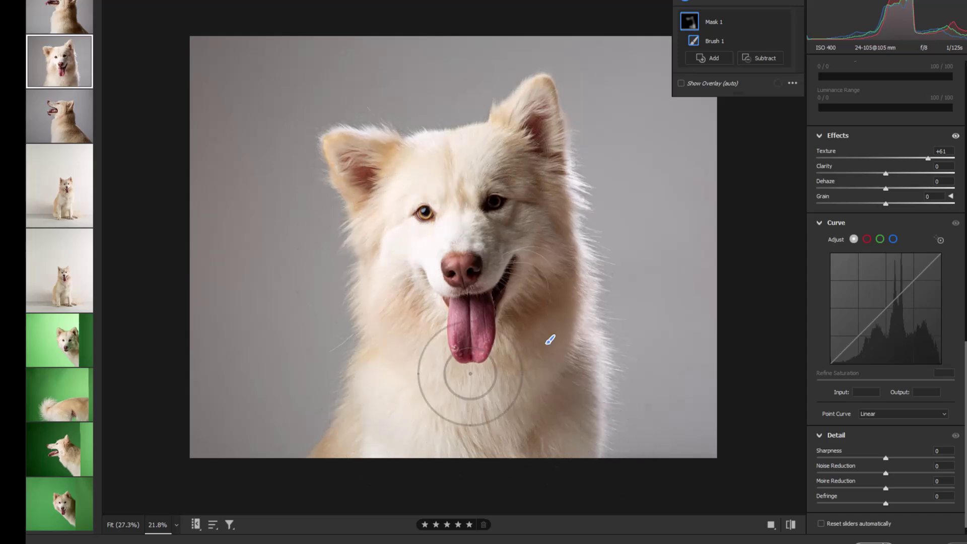
key(Up)
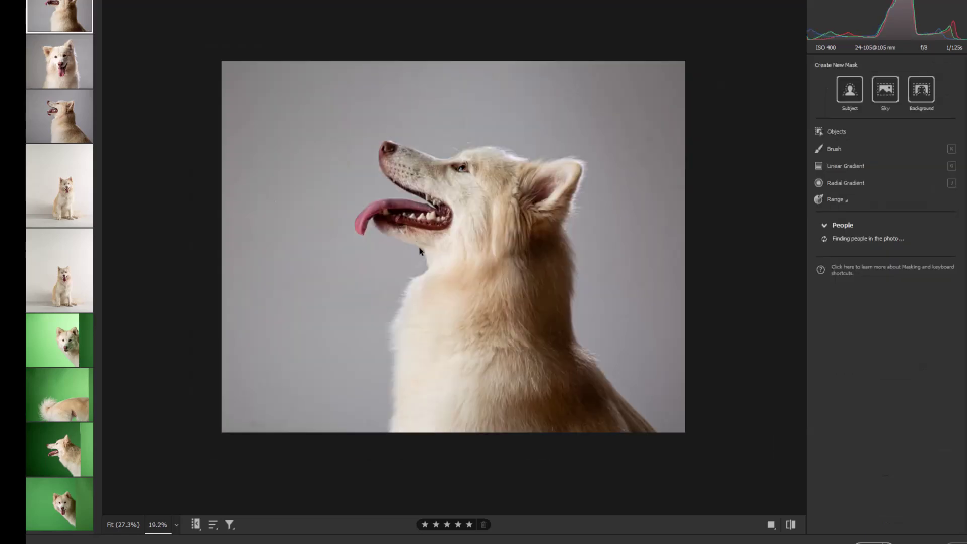
key(k)
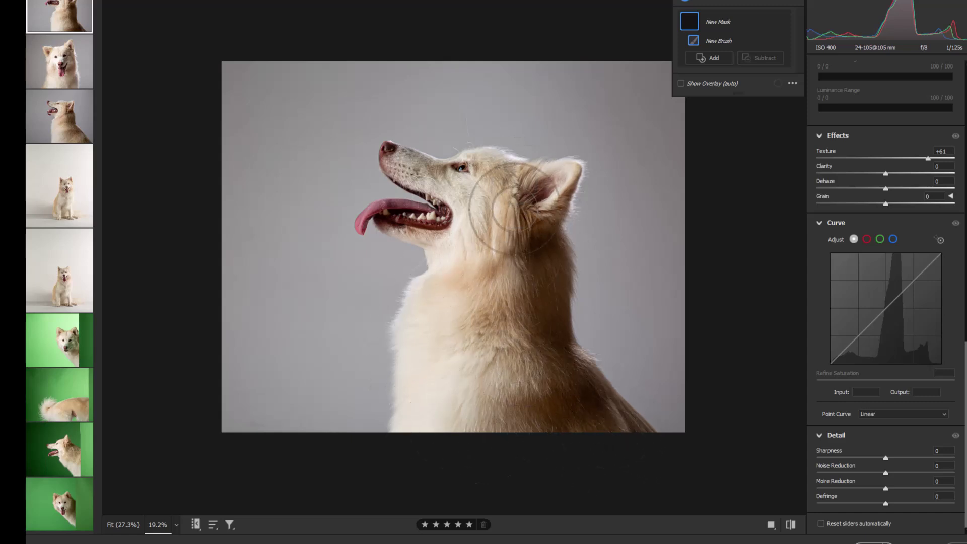
click(546, 194)
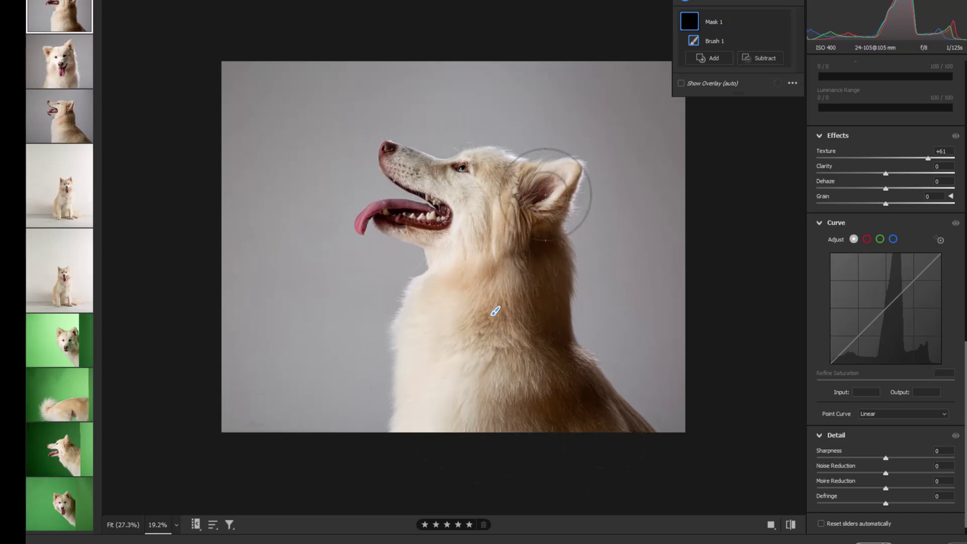
Step: Open the green-background dog photo, enable 'Reset sliders automatically' and start a new brush mask
click(56, 518)
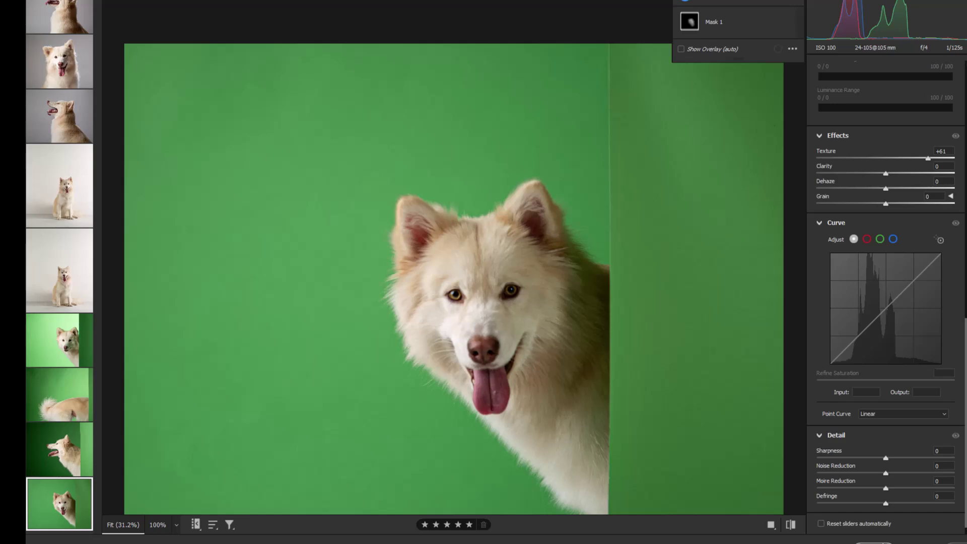
click(821, 524)
key(k)
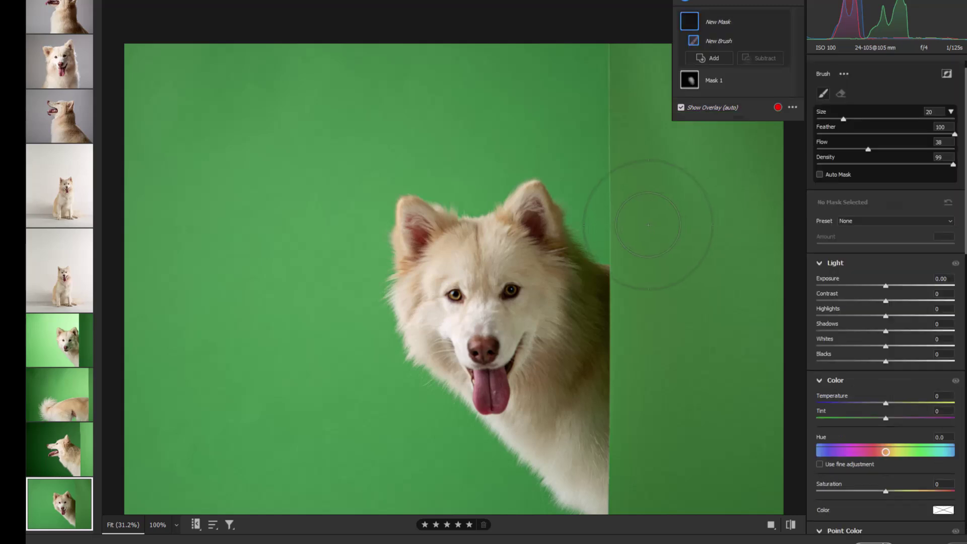
Step: Give the new mask Shadows +21 and Exposure +0.30, and place its first dab
scroll(893, 305, down, 8)
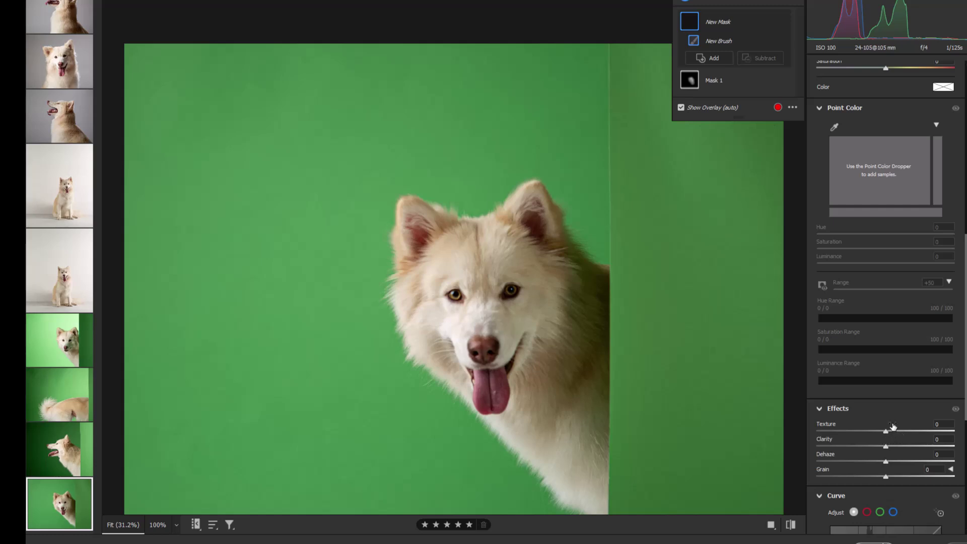
scroll(892, 424, up, 8)
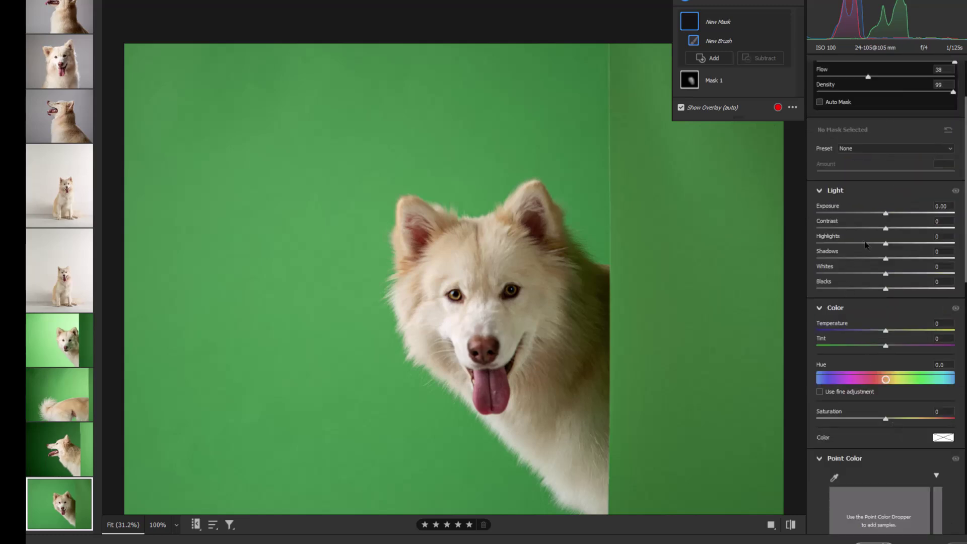
drag(890, 259, 900, 260)
drag(885, 214, 890, 215)
click(563, 273)
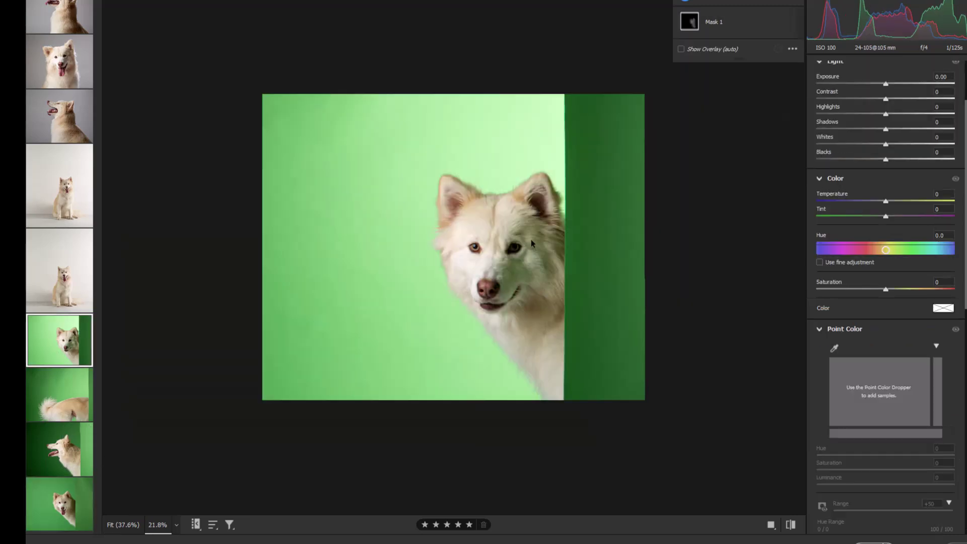
Step: Paint a mask over the dog's face and neck and shift its Hue to -42.6
mouse_move(523, 224)
mouse_down()
mouse_move(497, 205)
mouse_move(546, 362)
mouse_move(518, 198)
mouse_move(483, 202)
mouse_up()
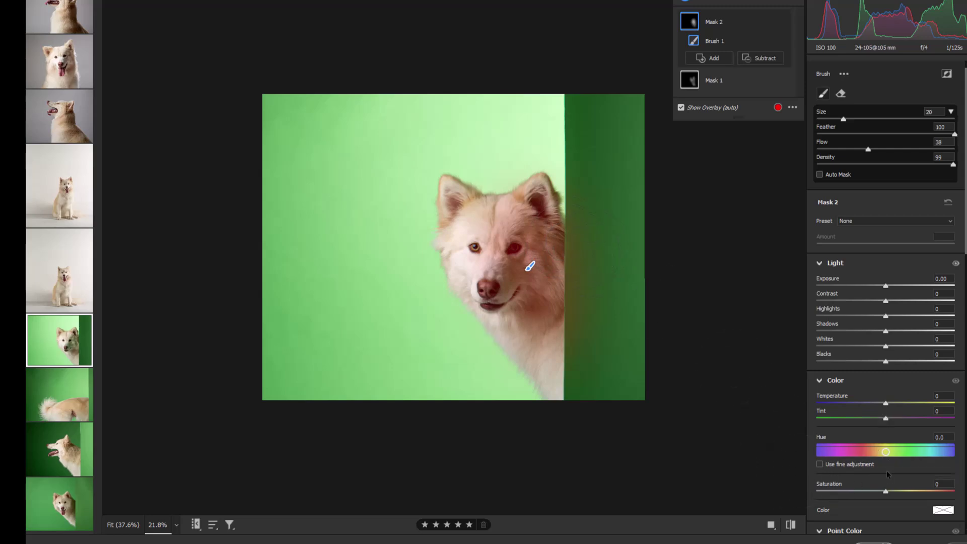
drag(887, 453, 873, 452)
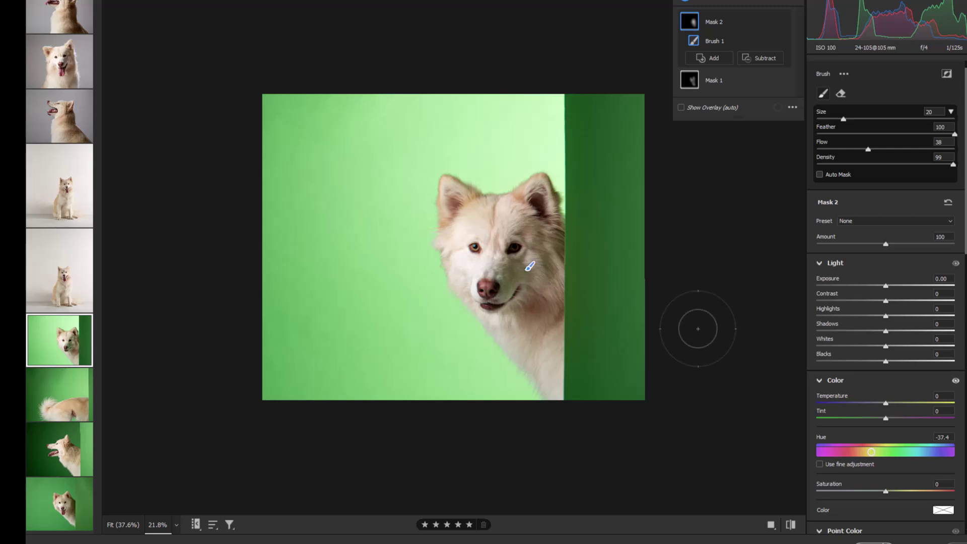
key(ctrl+equal)
key(ctrl+equal)
key(ctrl+equal)
key(ctrl+equal)
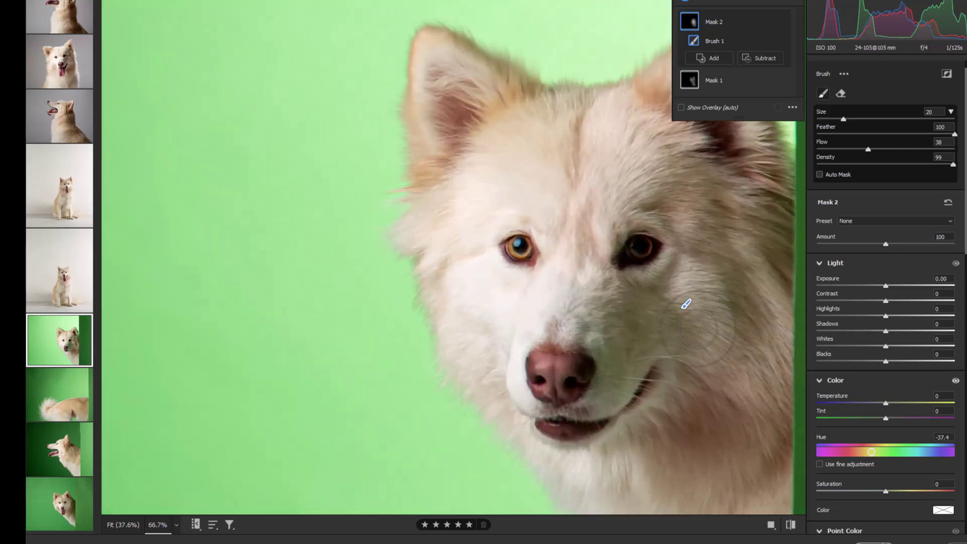
drag(686, 303, 546, 337)
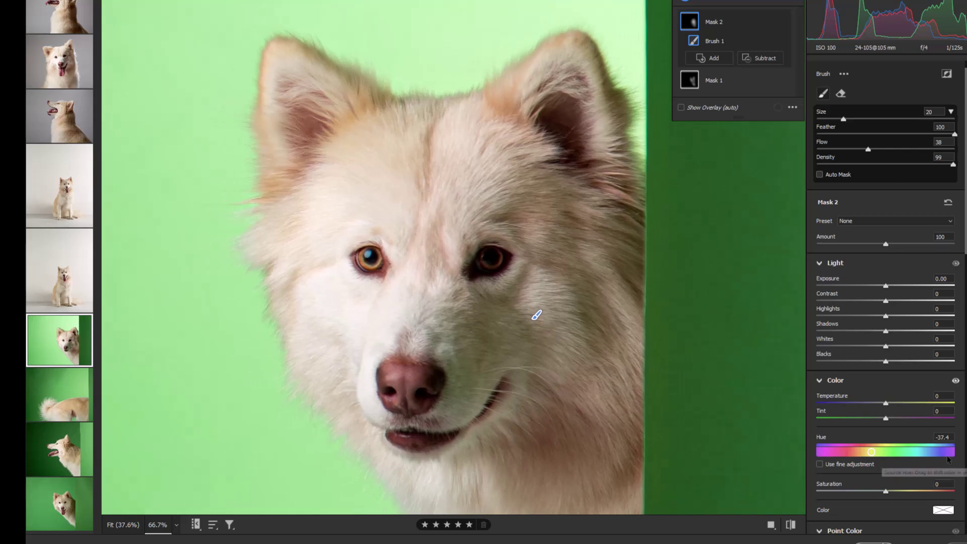
drag(872, 451, 870, 453)
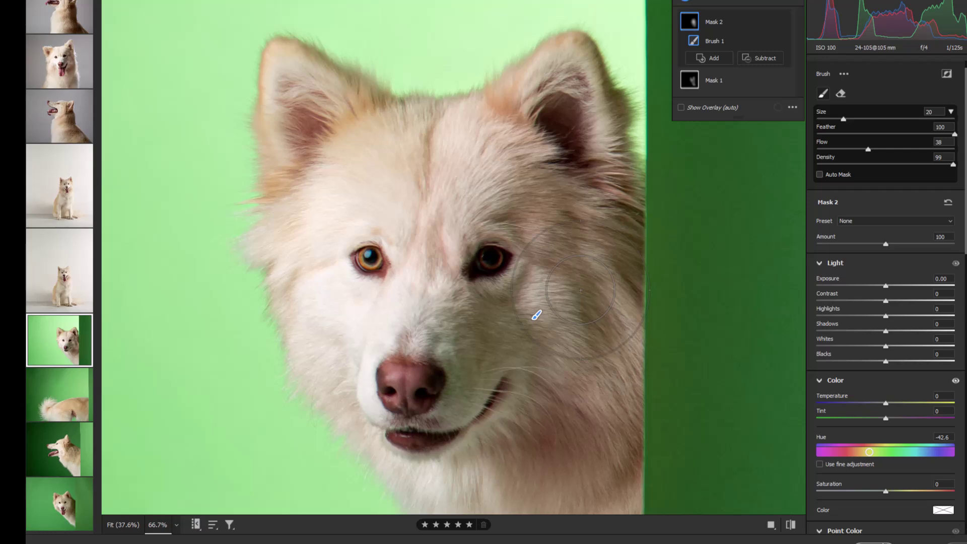
Step: Brighten the dog's eye with a small brush mask (raised Exposure, Whites +18), then open the tongue-out photo
key(Escape)
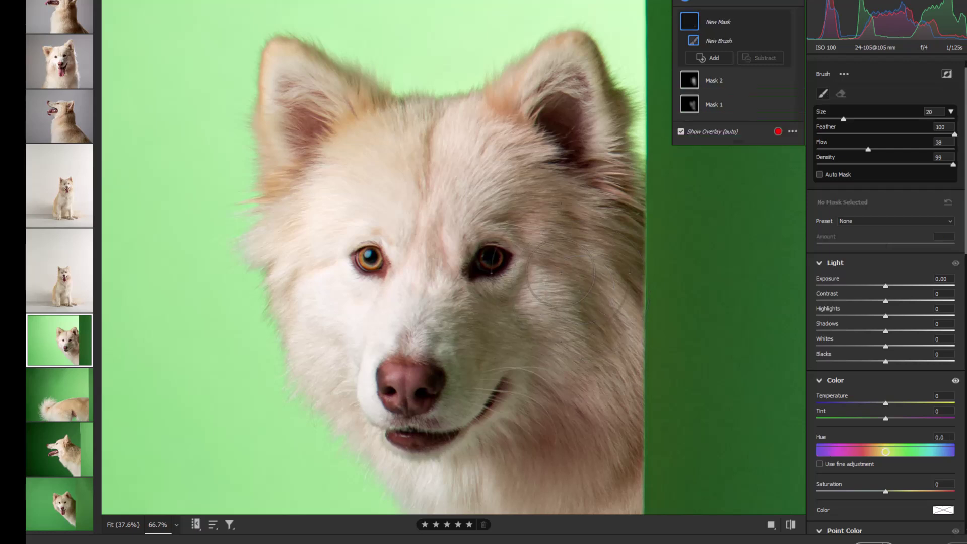
key(bracketleft)
key(bracketleft)
key(bracketleft)
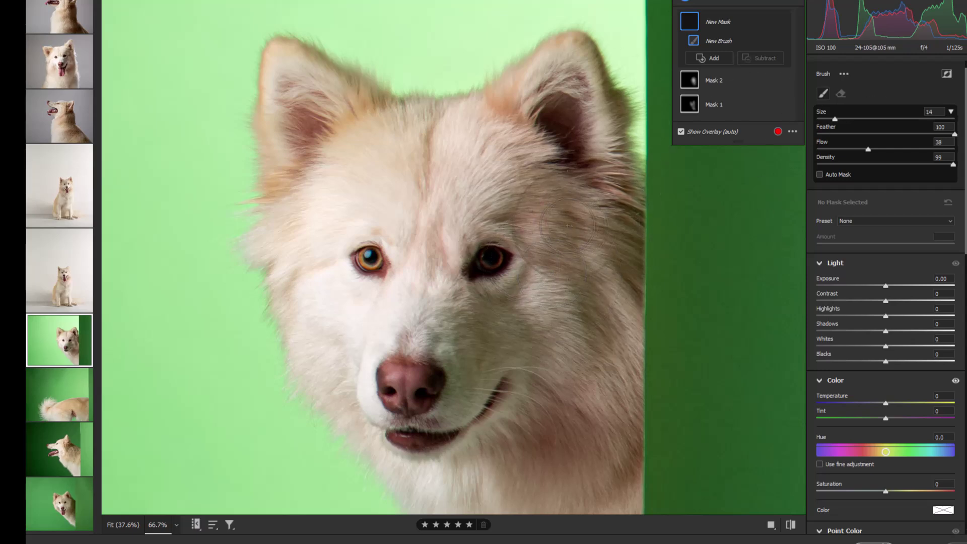
key(bracketleft)
mouse_move(885, 286)
mouse_down()
mouse_move(903, 287)
mouse_move(892, 301)
mouse_up()
drag(886, 346, 898, 346)
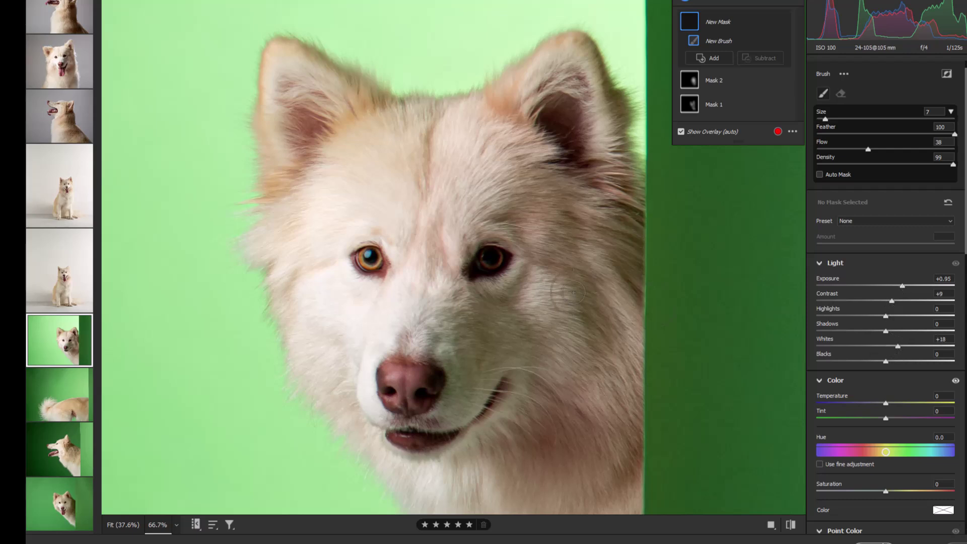
key(bracketleft)
key(bracketleft)
drag(489, 256, 487, 259)
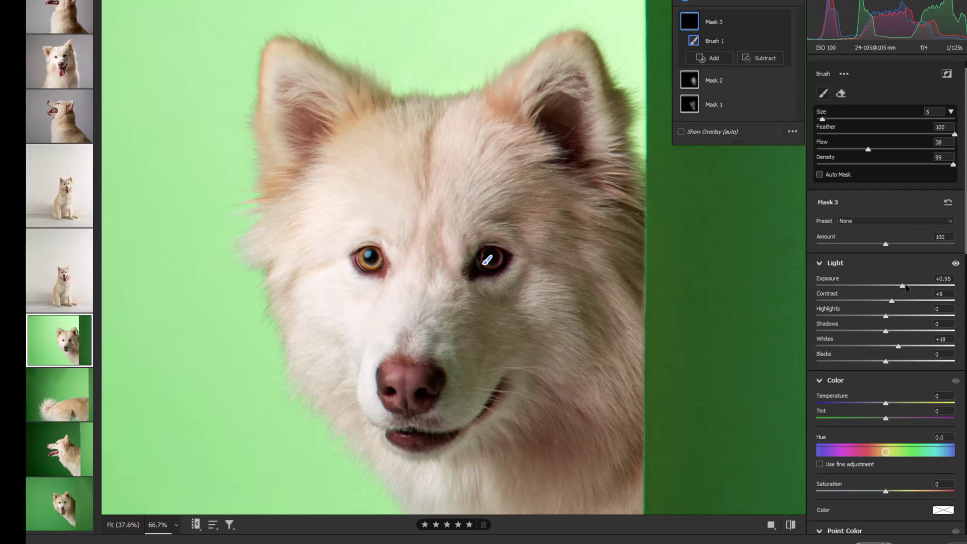
drag(902, 286, 922, 284)
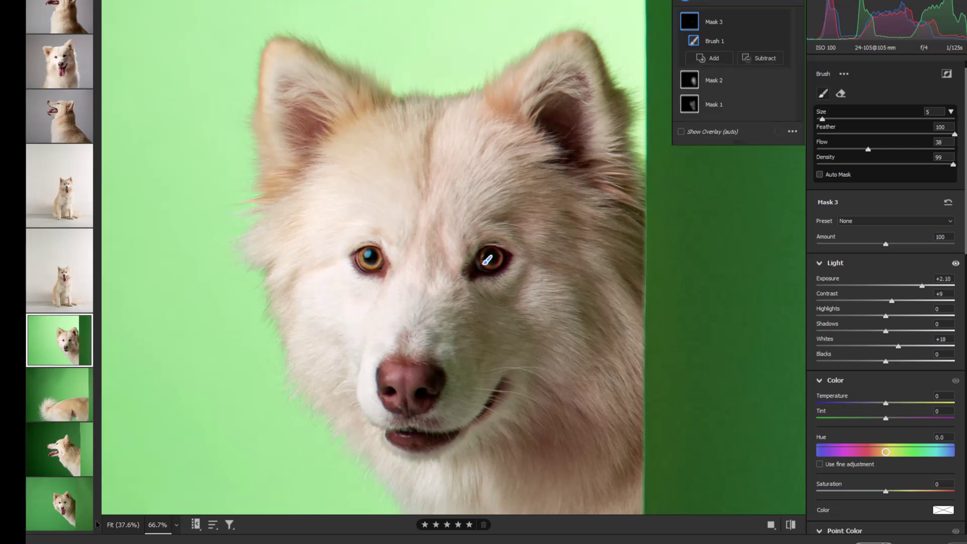
click(70, 512)
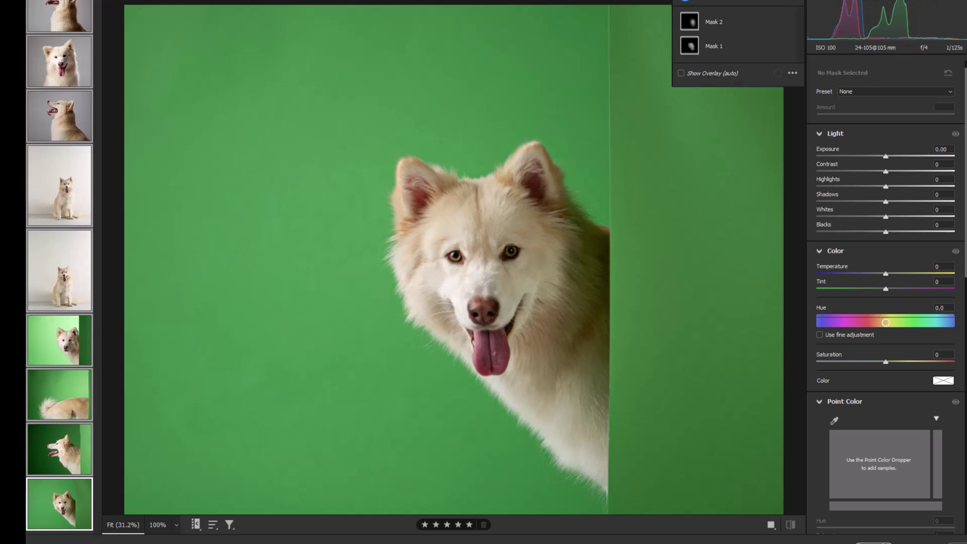
Step: Cancel the save options and switch to the tongue-out dog on the grey backdrop
key(ctrl+s)
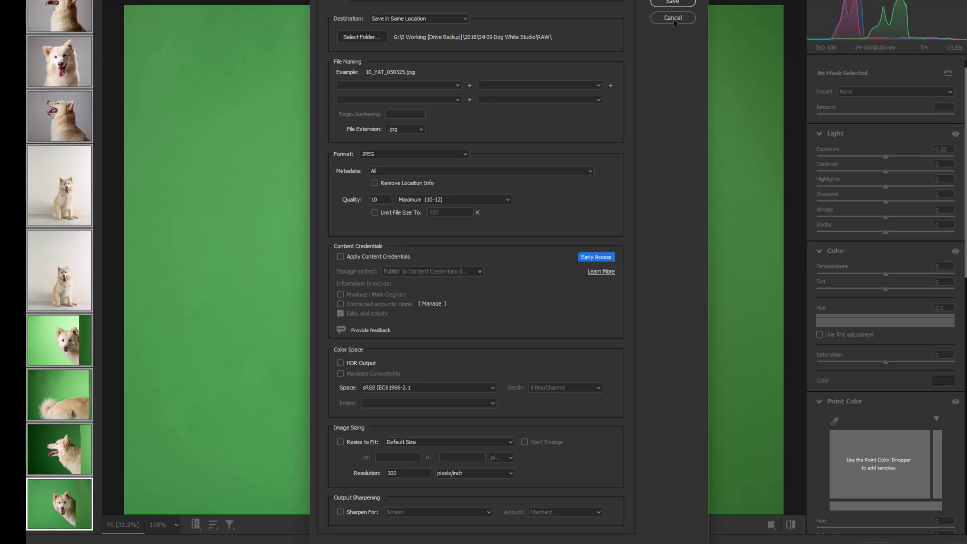
click(673, 18)
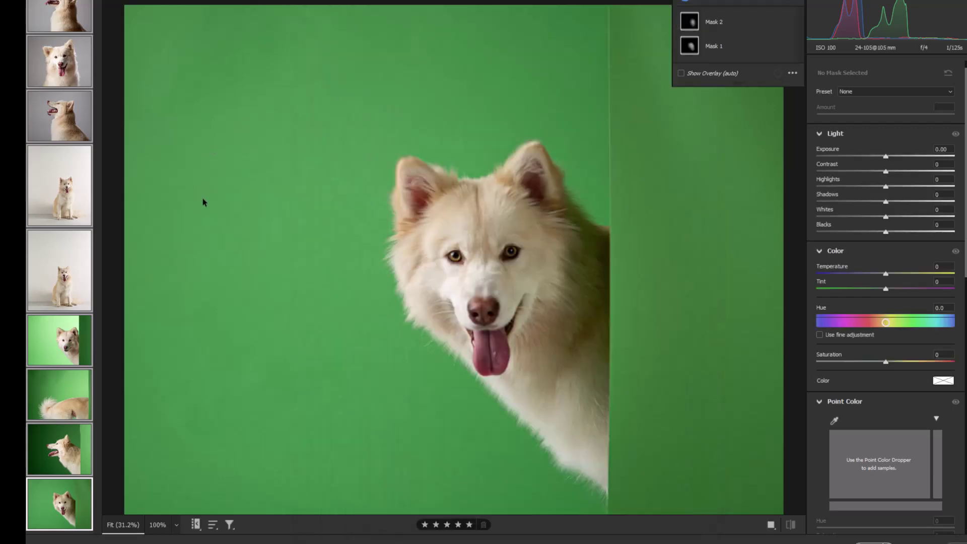
click(64, 66)
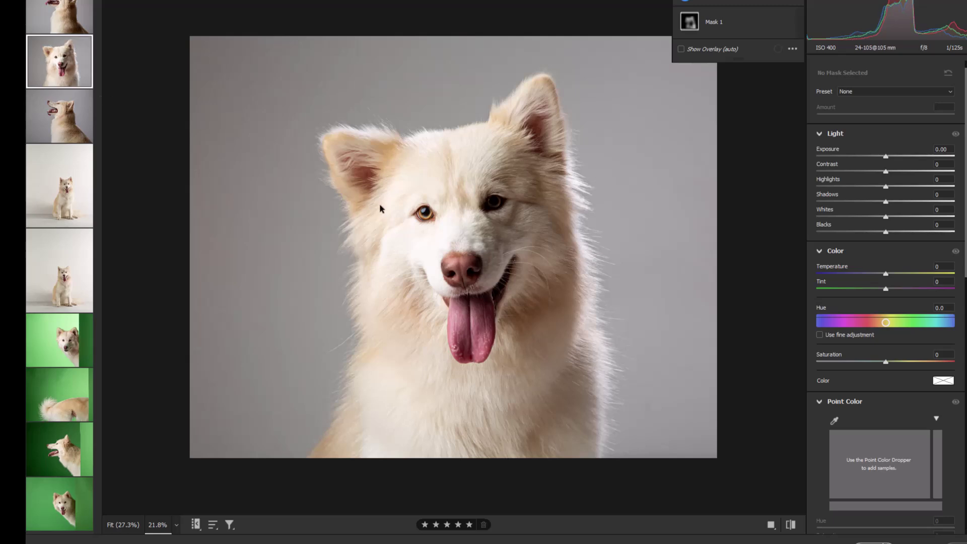
Step: Brush Mask 2 over the dog's eye with Exposure +2.20, Contrast +14, Highlights +41, Shadows +37
key(ctrl+minus)
key(ctrl+plus)
key(ctrl+plus)
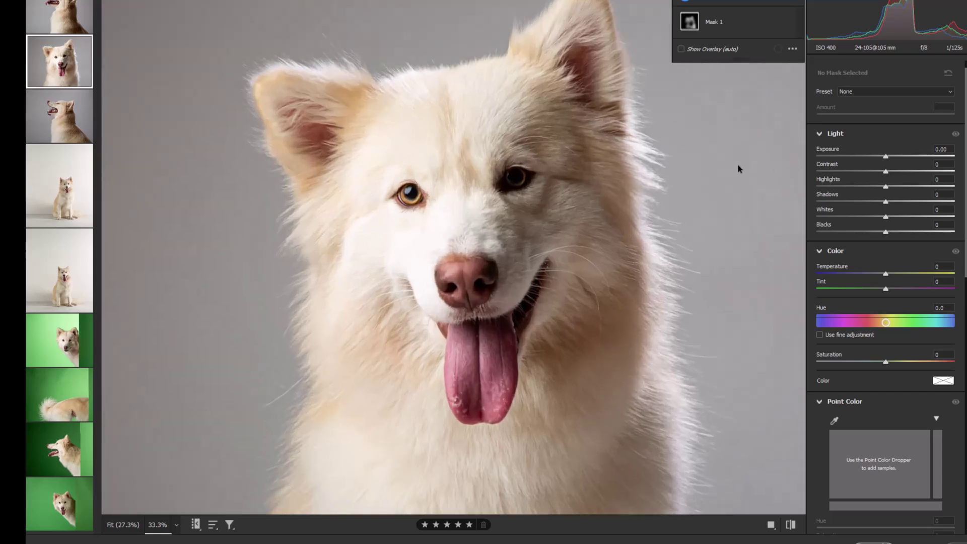
key(shift+k)
drag(509, 176, 519, 177)
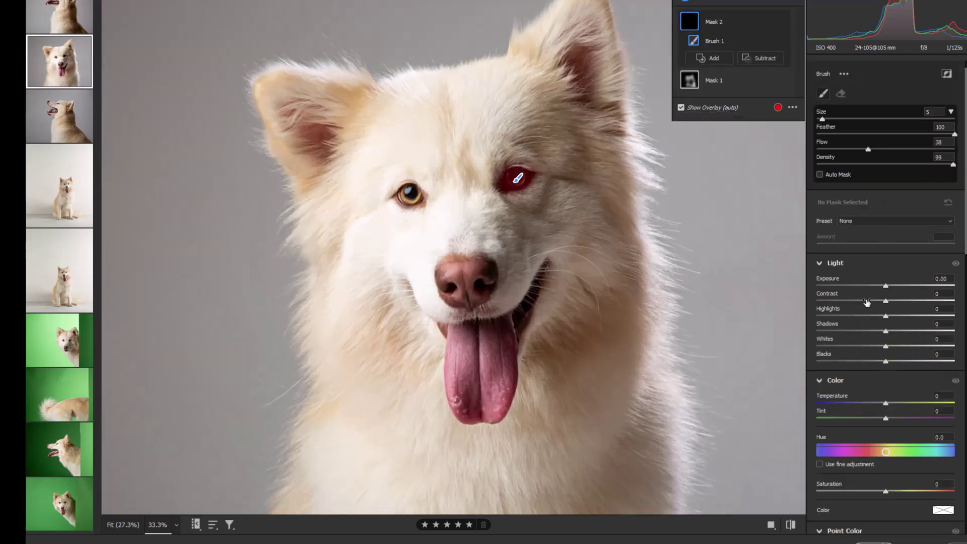
drag(894, 286, 911, 331)
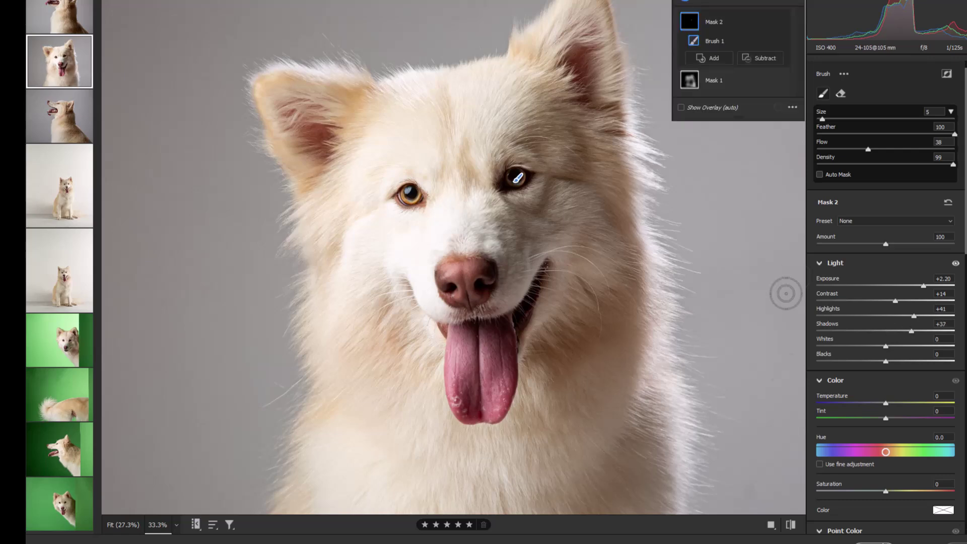
Step: Show the Before/After views side by side, zoomed in on the eyes, nose and tongue
click(772, 526)
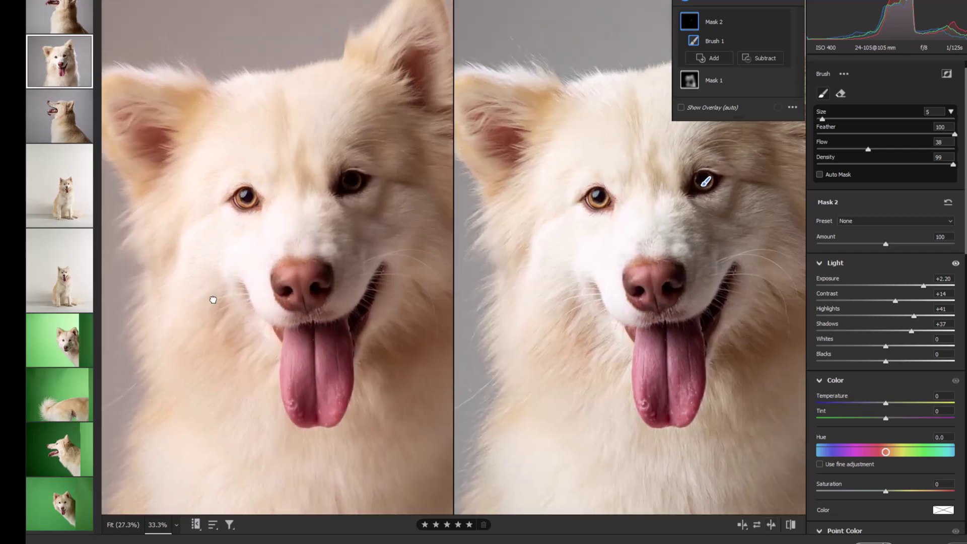
drag(213, 300, 235, 302)
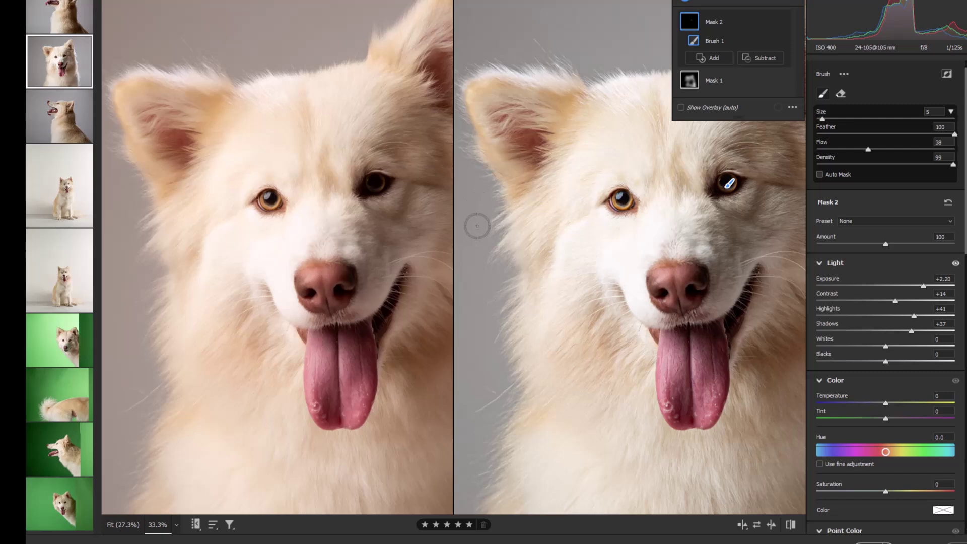
key(ctrl+plus)
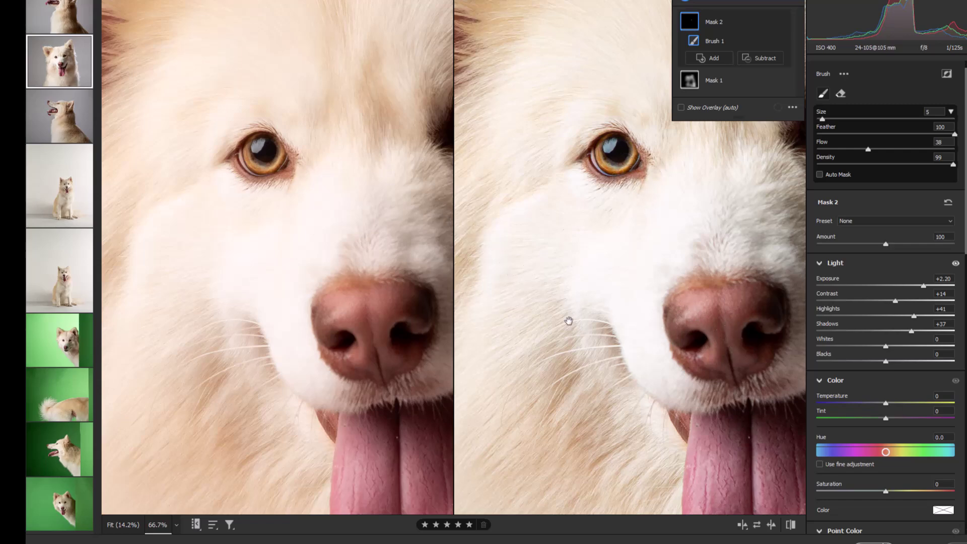
drag(569, 321, 672, 247)
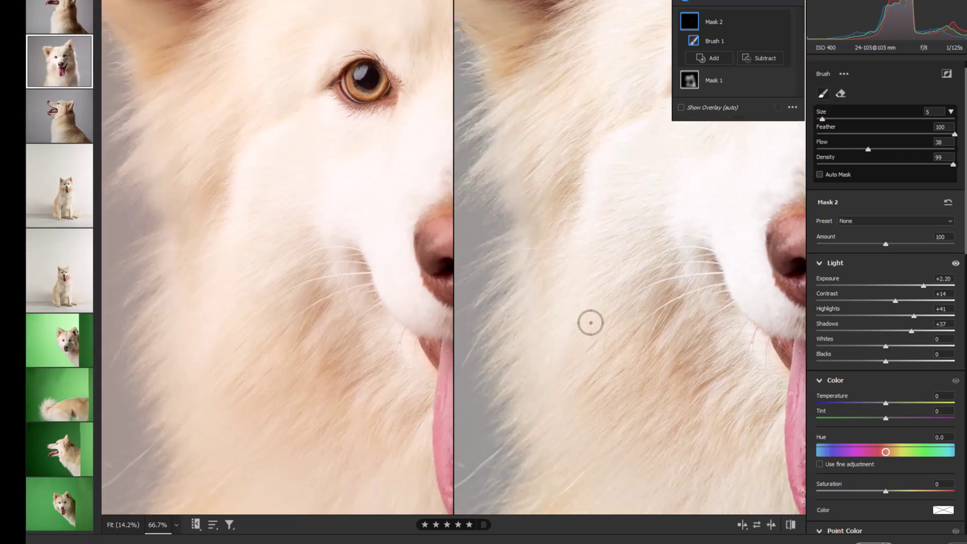
drag(647, 358, 576, 383)
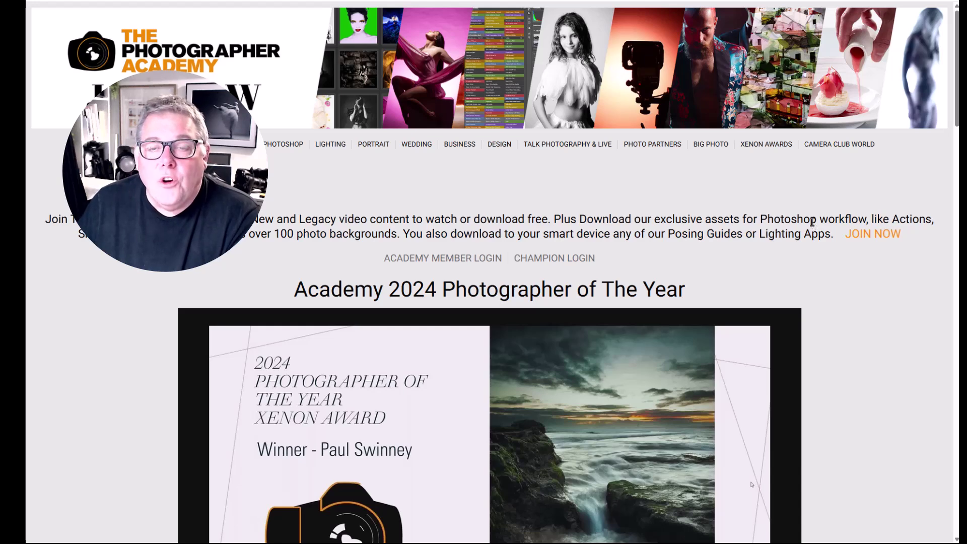
Step: Open the Join Academy membership page and scroll through its download, streaming and asset benefits
click(377, 97)
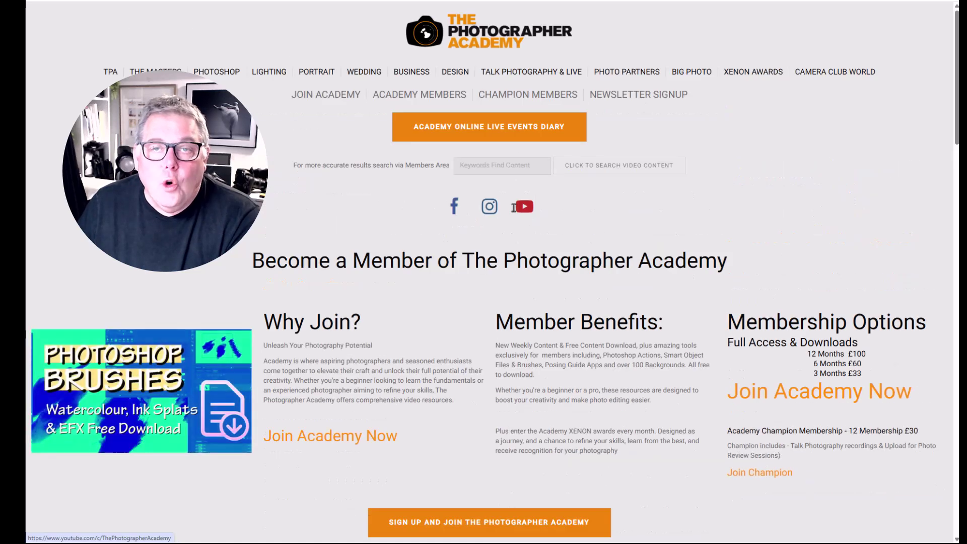
scroll(513, 213, down, 8)
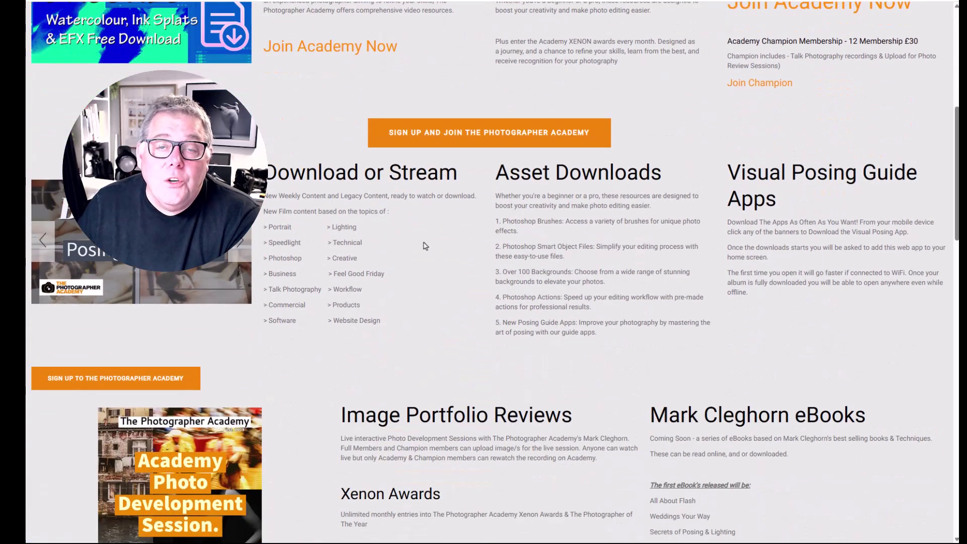